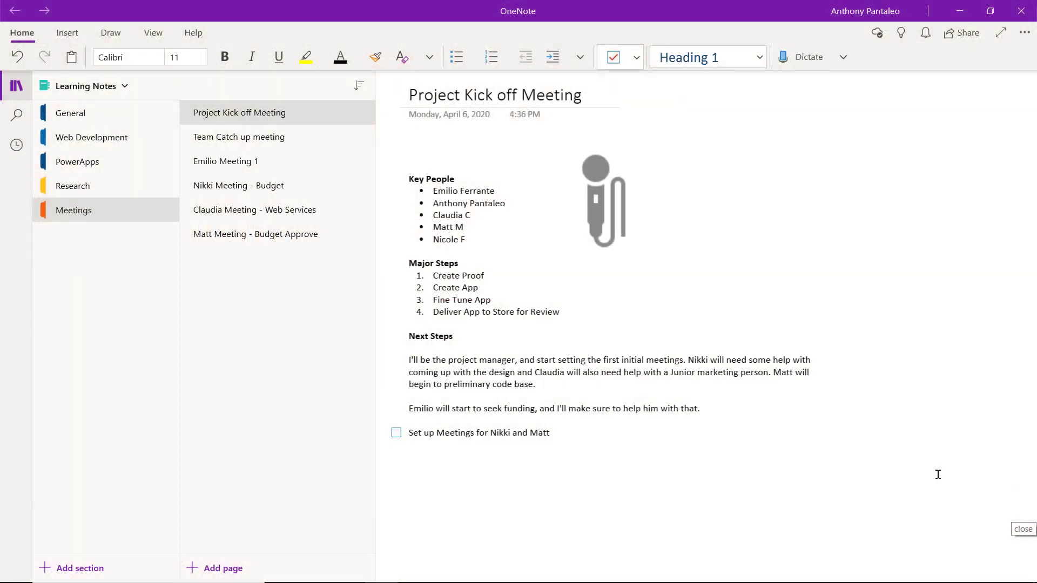
Start an audio recording above Key People on the Project Kick off Meeting page.
left_click(411, 163)
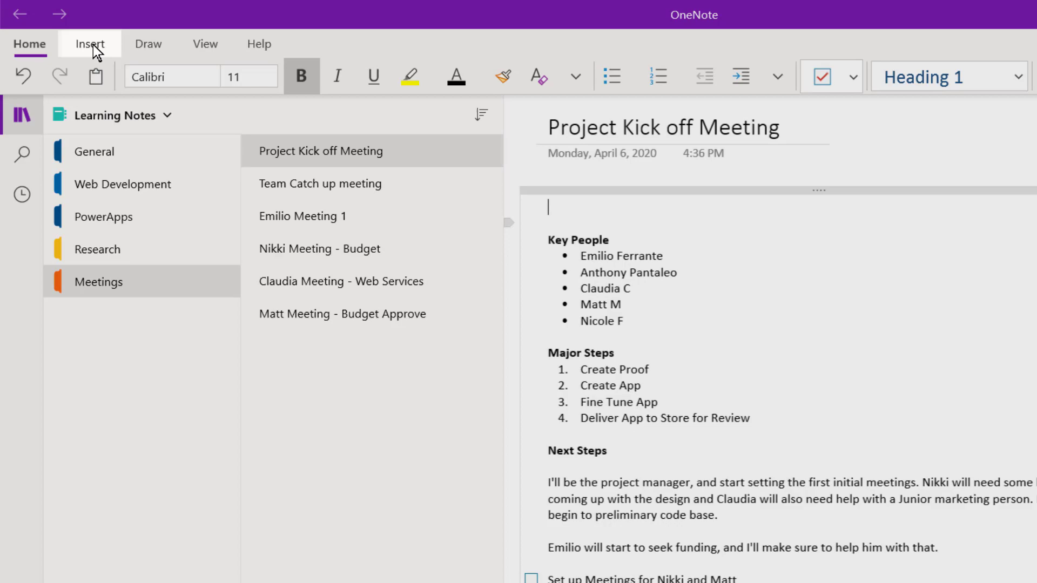
left_click(93, 44)
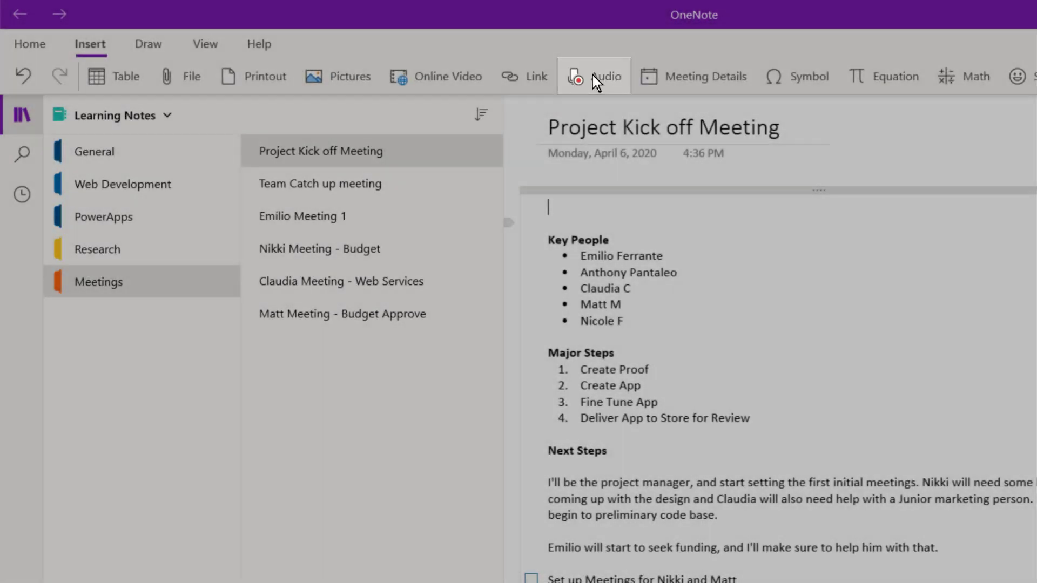
left_click(592, 75)
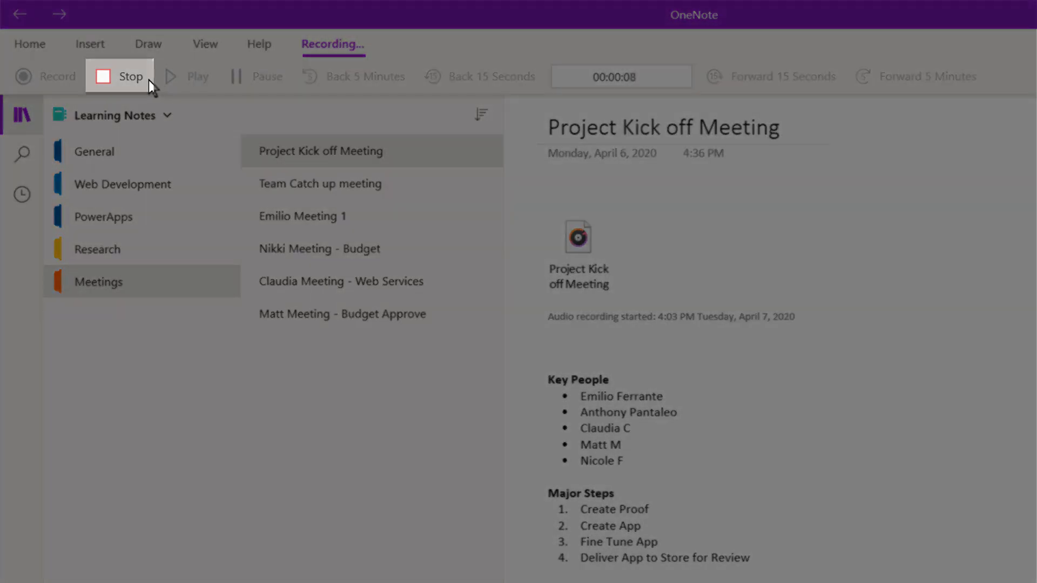
Stop the recording and play back the 8-second audio clip from the Audio tab.
left_click(148, 80)
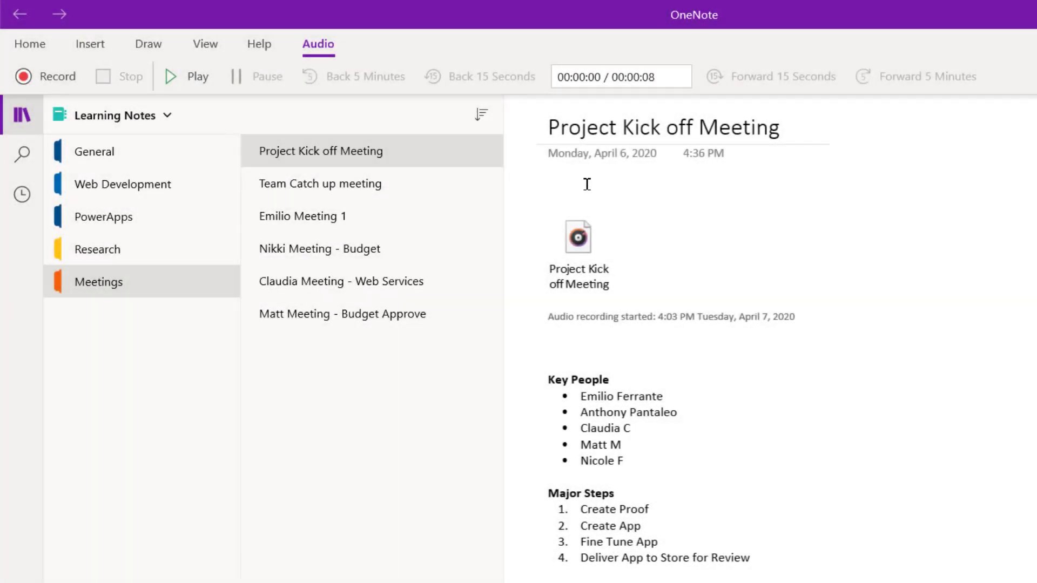
left_click(586, 248)
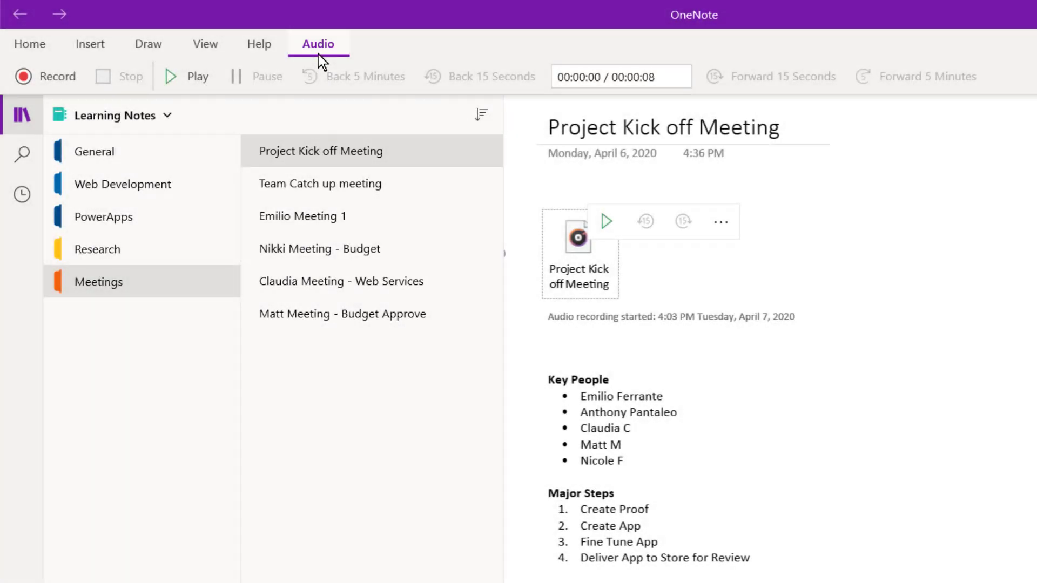
left_click(200, 79)
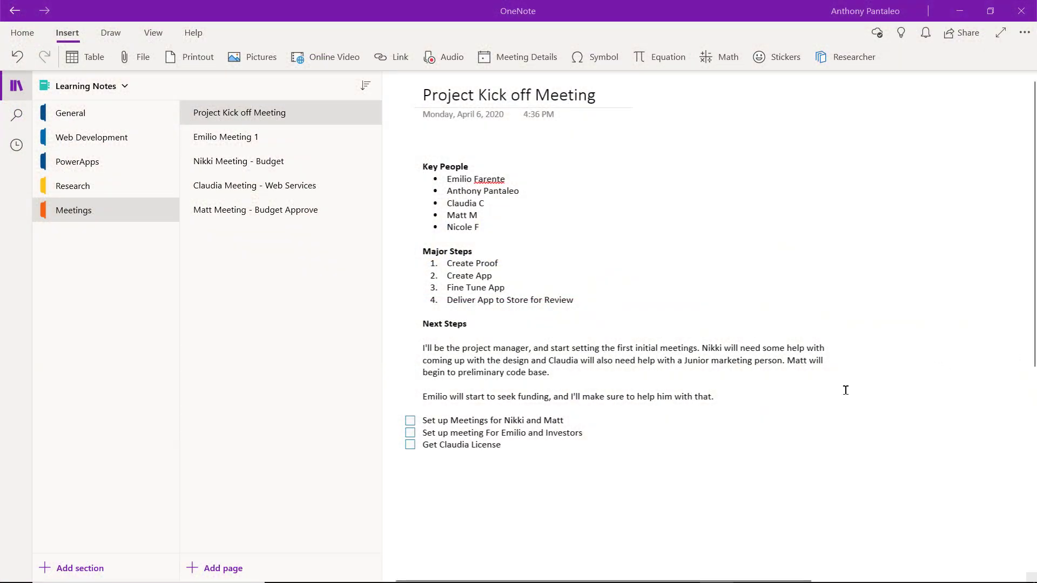
Put the cursor below the 'Get Claudia License' task.
left_click(556, 454)
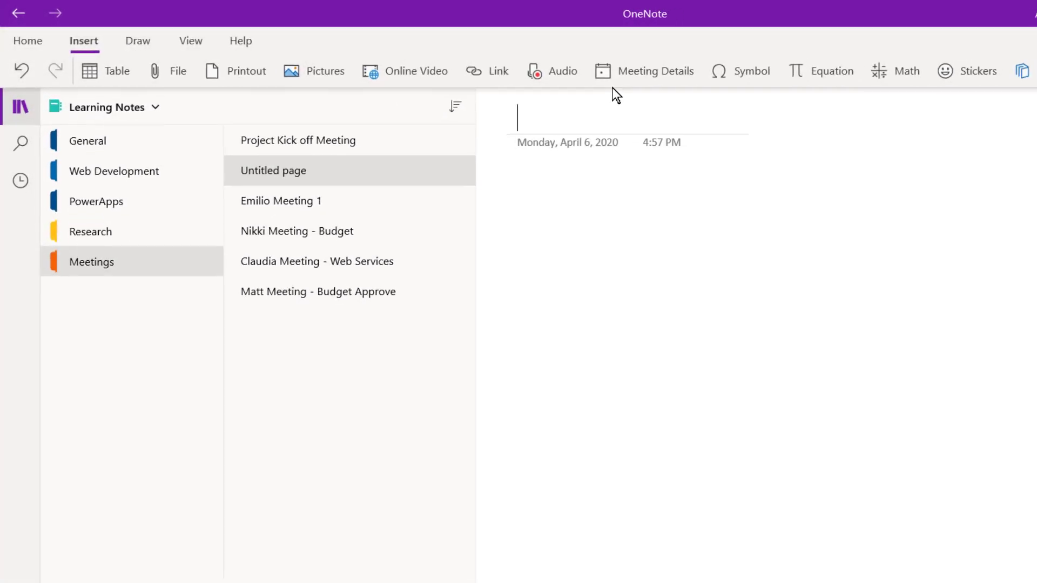
Open Meeting Details and sign in with the Microsoft account.
left_click(629, 73)
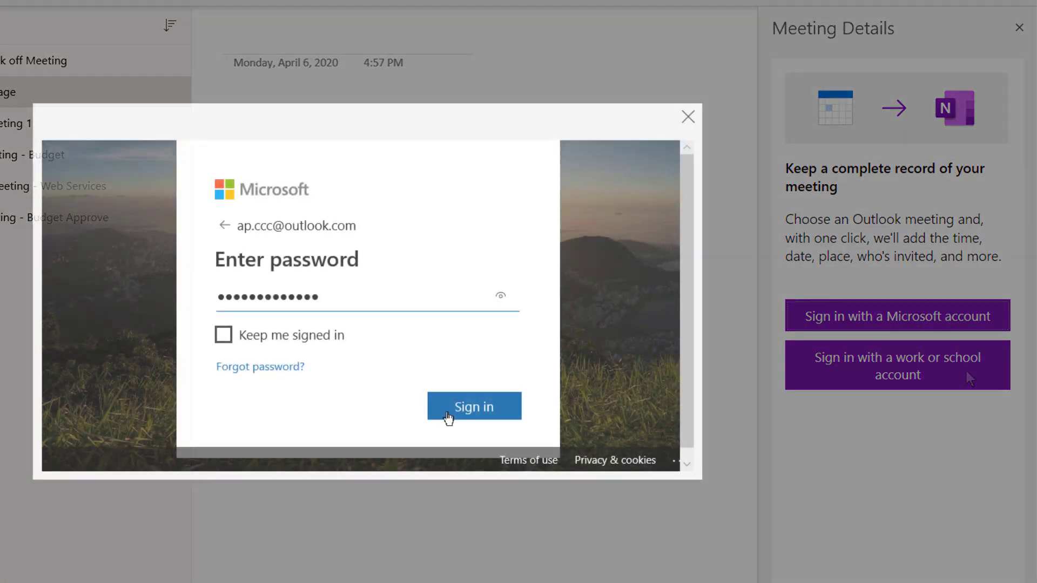
left_click(446, 419)
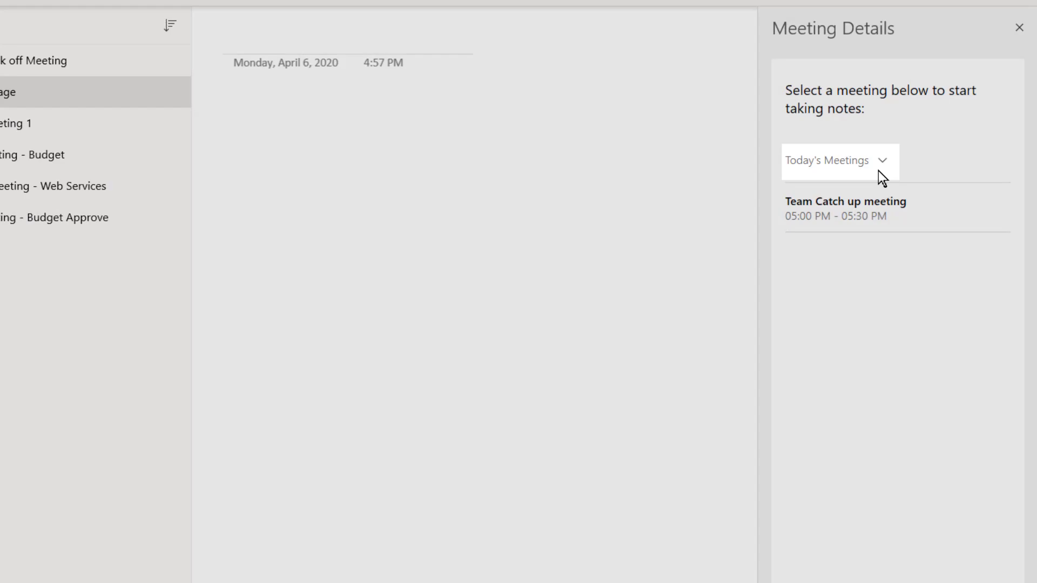
Insert today's Team Catch up meeting details into the new page.
left_click(881, 168)
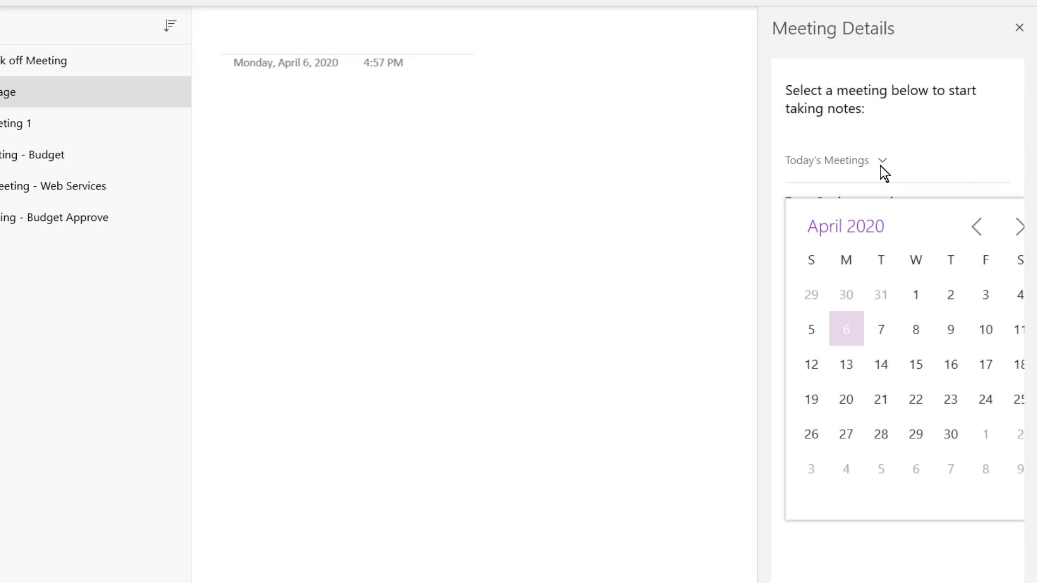
left_click(827, 557)
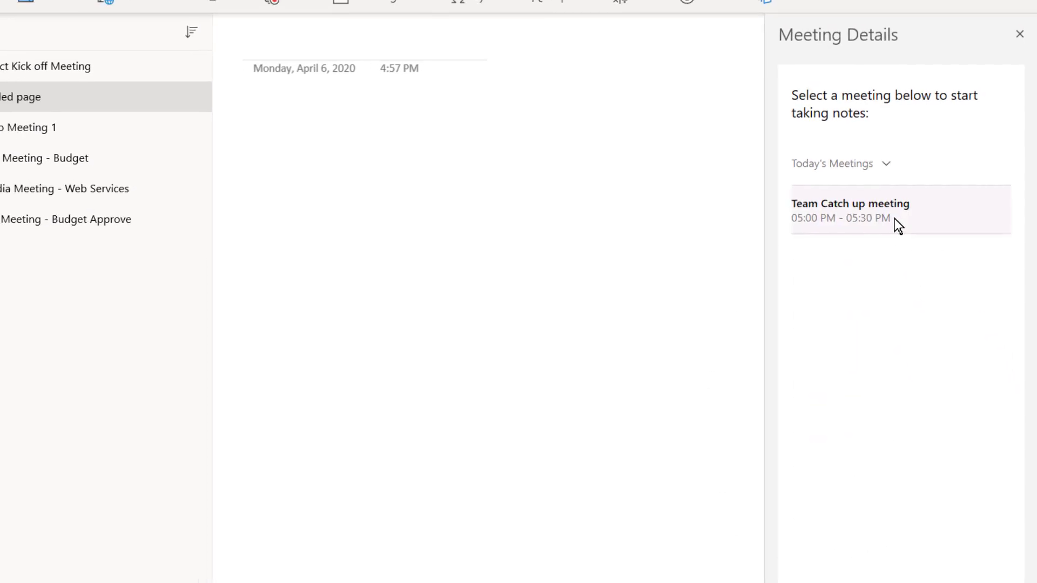
left_click(924, 233)
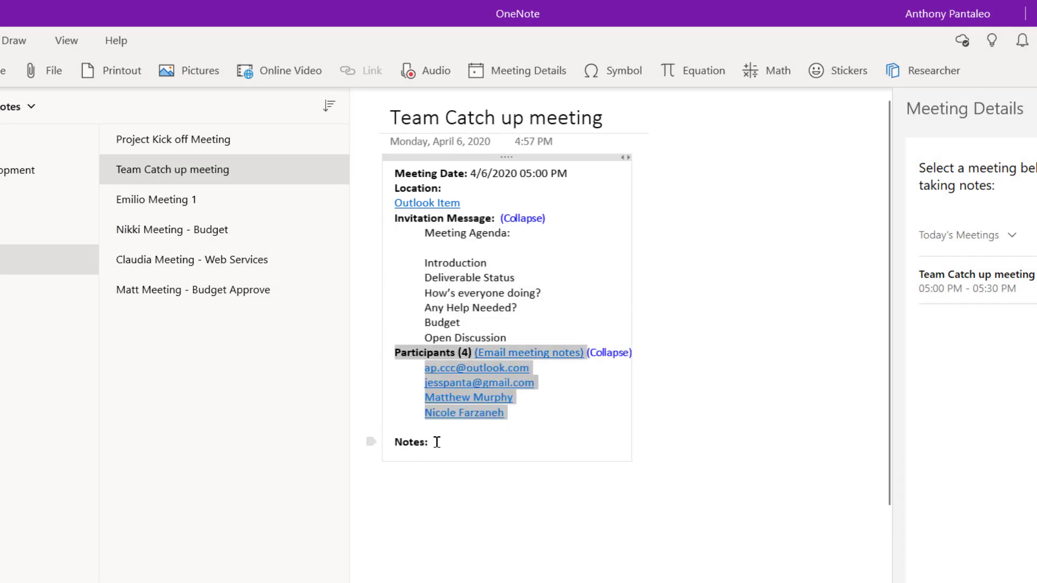
Add 'Start Time: 5:31' on a new line under Notes:.
left_click(470, 450)
key("Return")
key("Return")
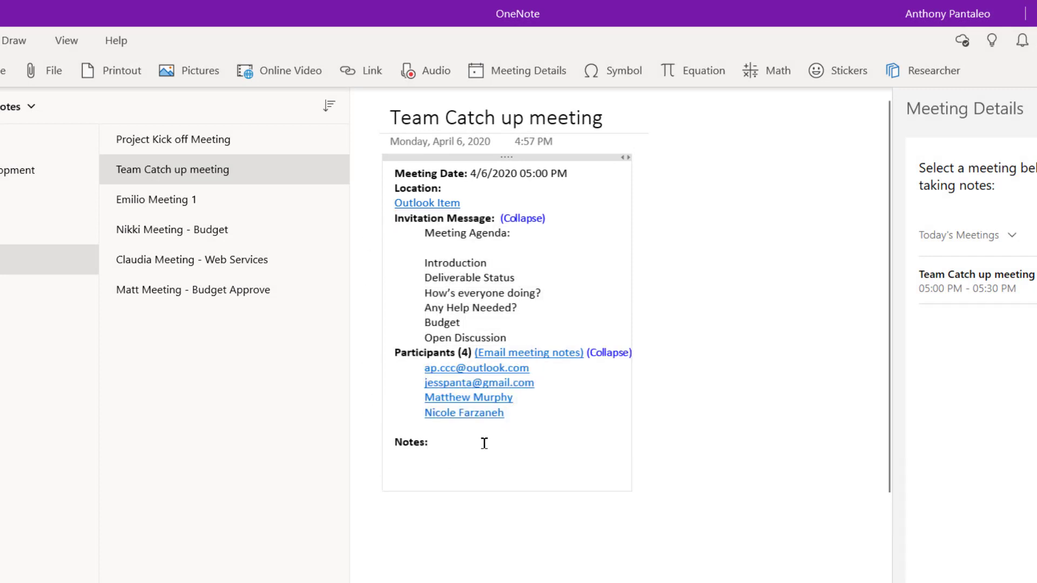
type("Start Time: 5:31")
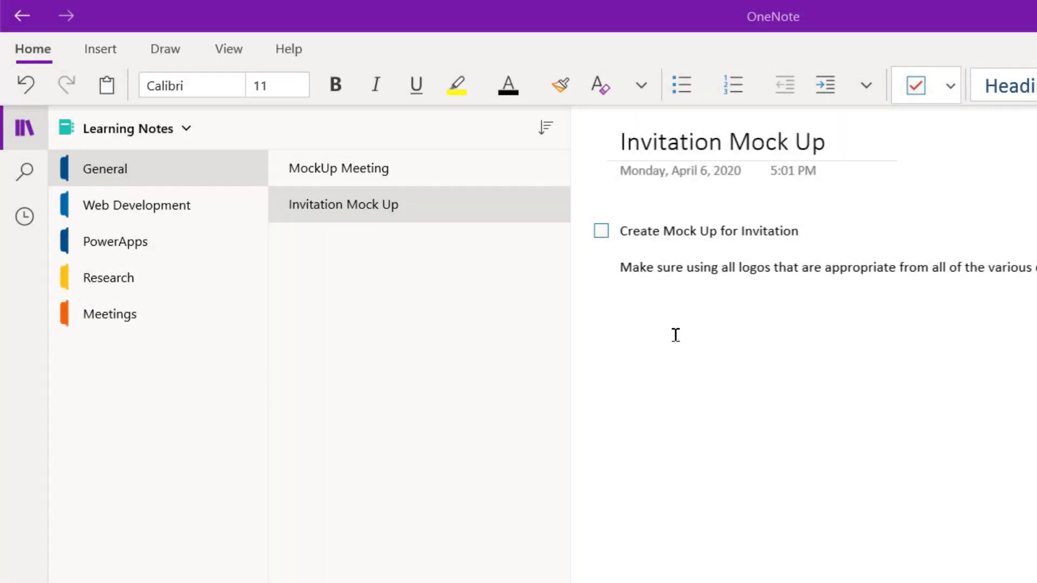
Type 'Send out to team.' on the line below the logos note.
left_click(620, 308)
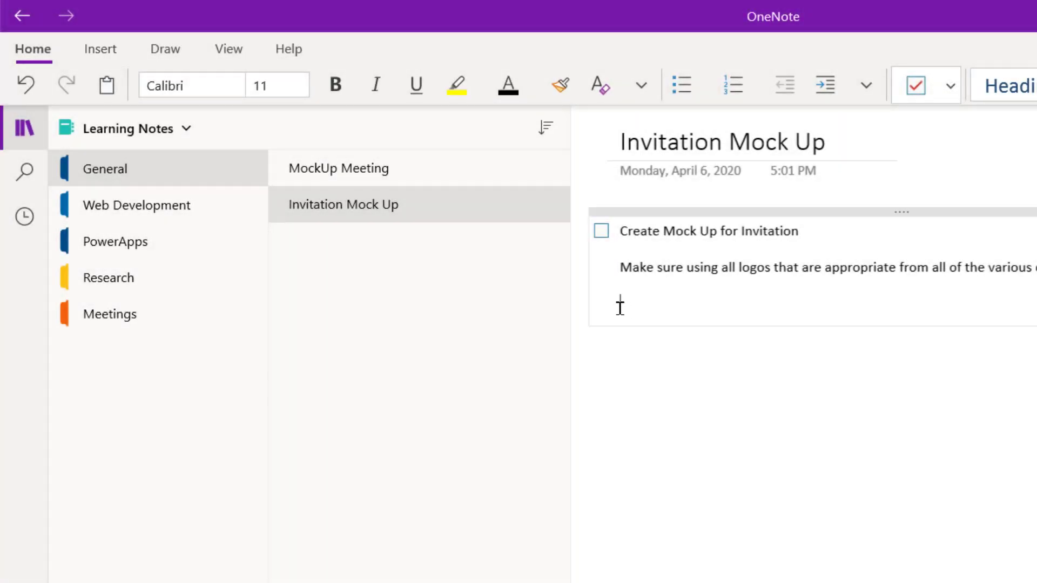
key("BackSpace")
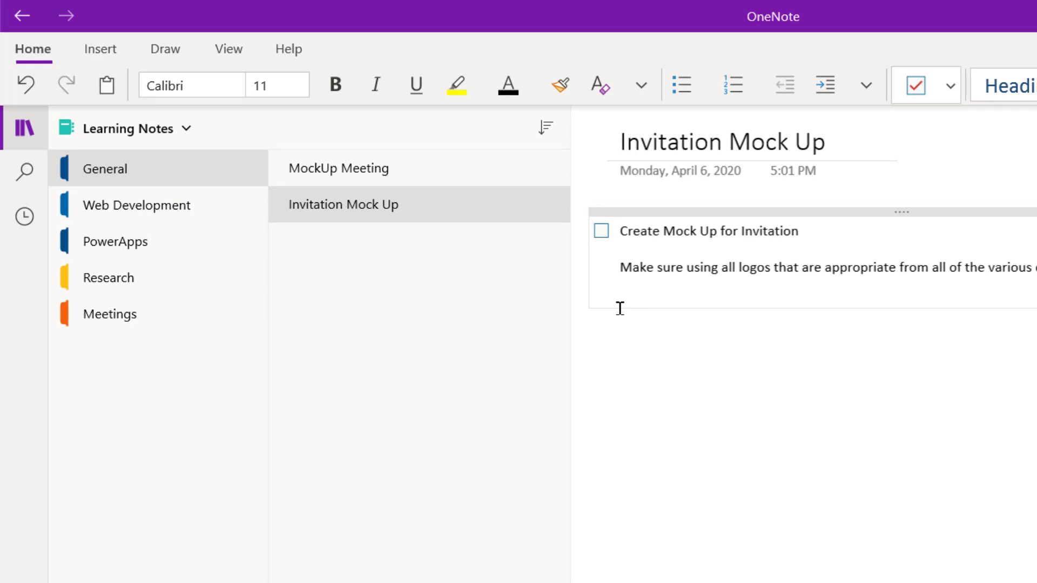
type("Send out to team.")
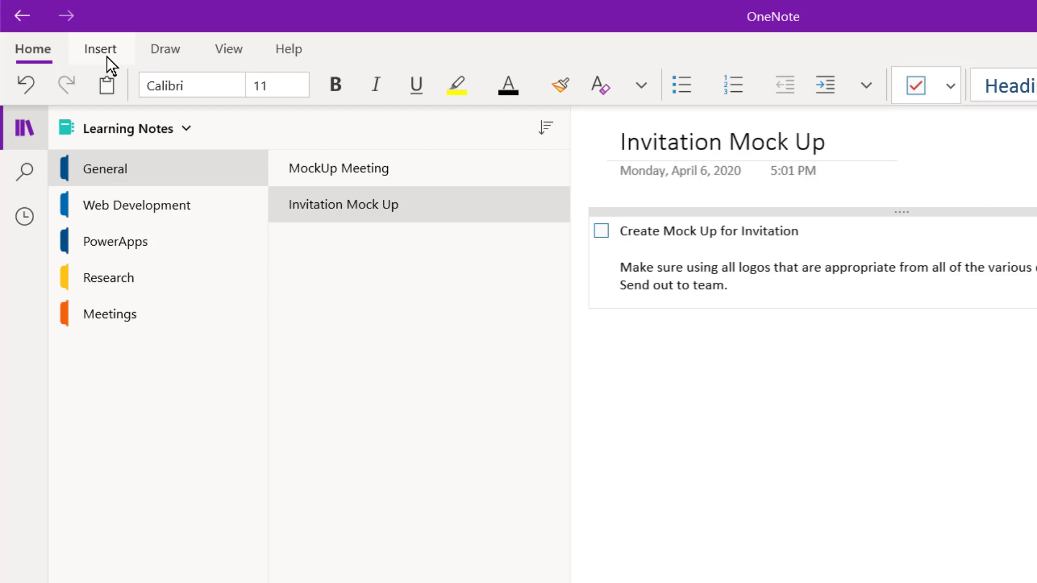
Insert BFK001413.pdf as a OneDrive link, BFK001414.pdf as an attachment, BFK001415.pdf as a printout.
left_click(101, 51)
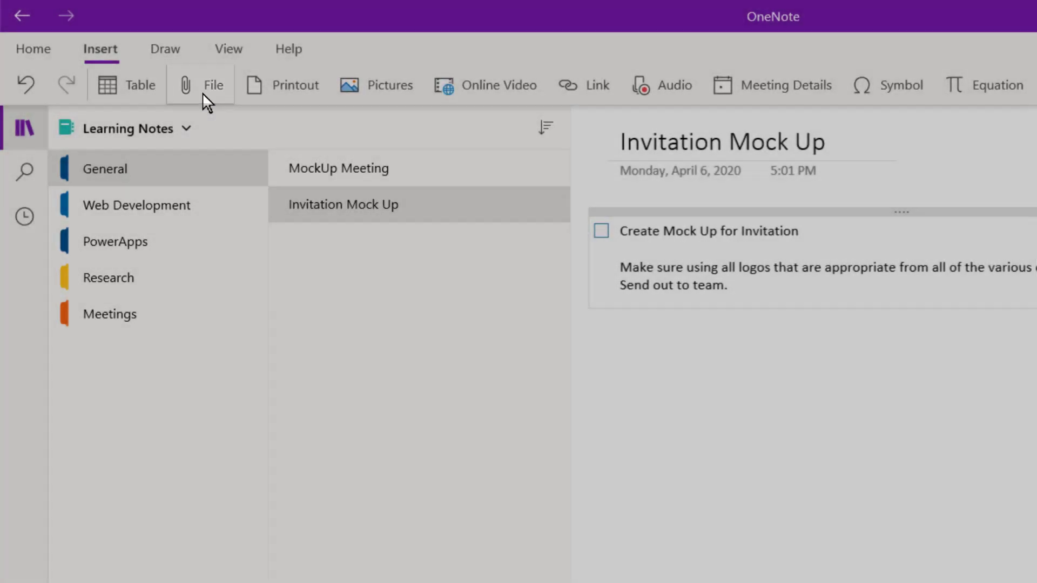
left_click(203, 93)
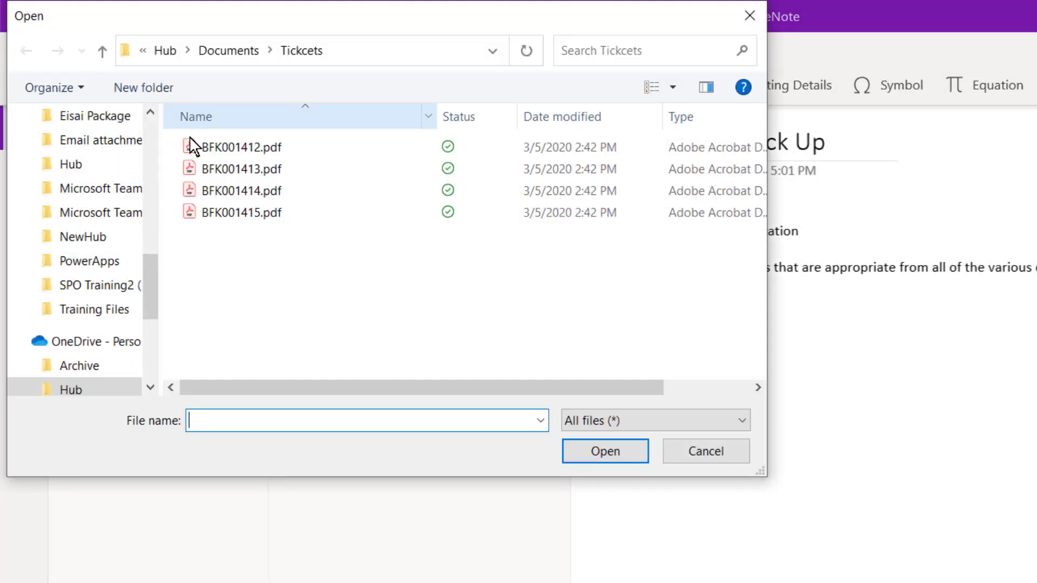
left_click(272, 177)
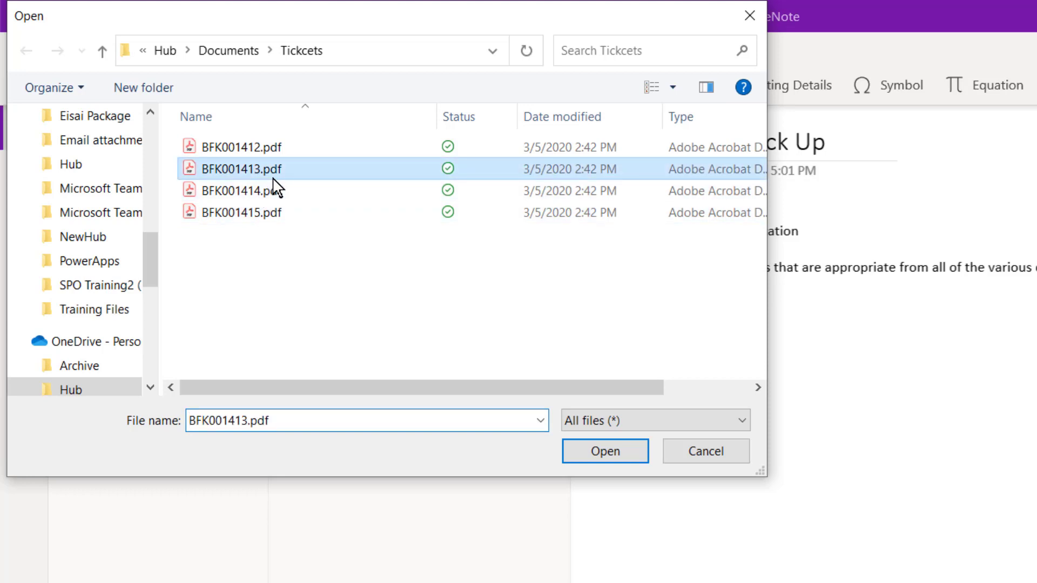
left_click(609, 451)
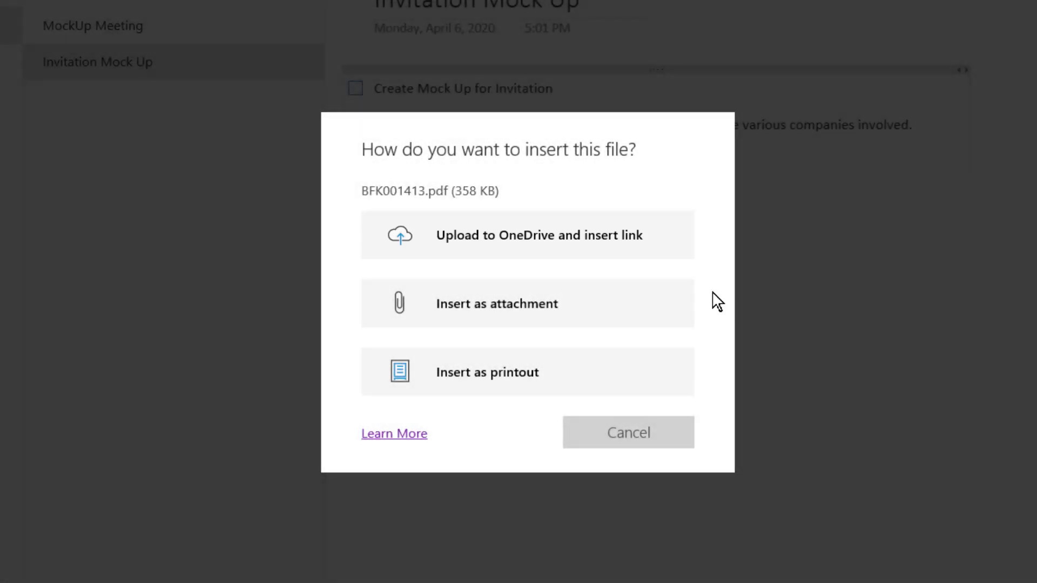
left_click(654, 253)
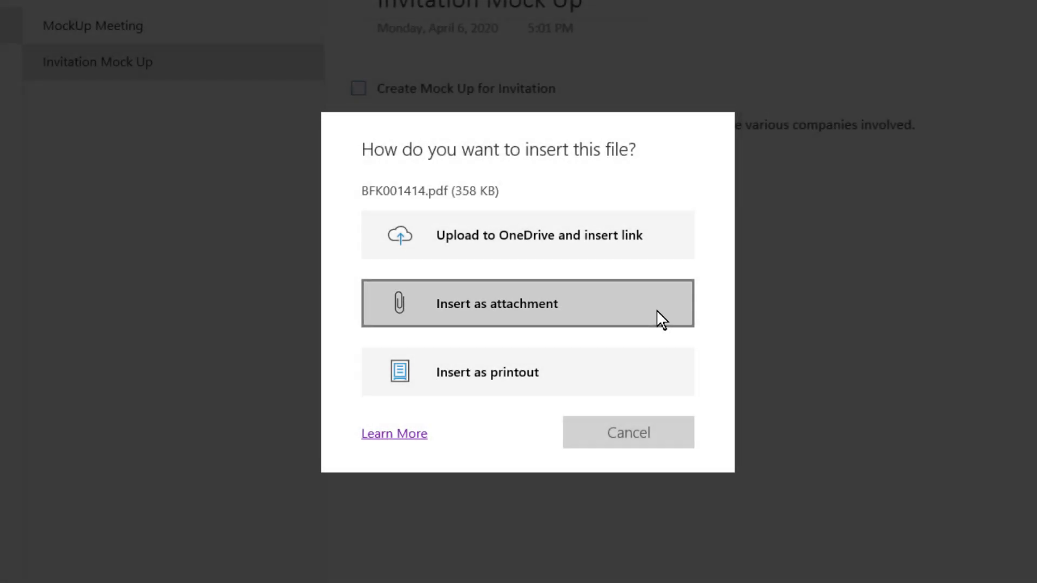
left_click(656, 311)
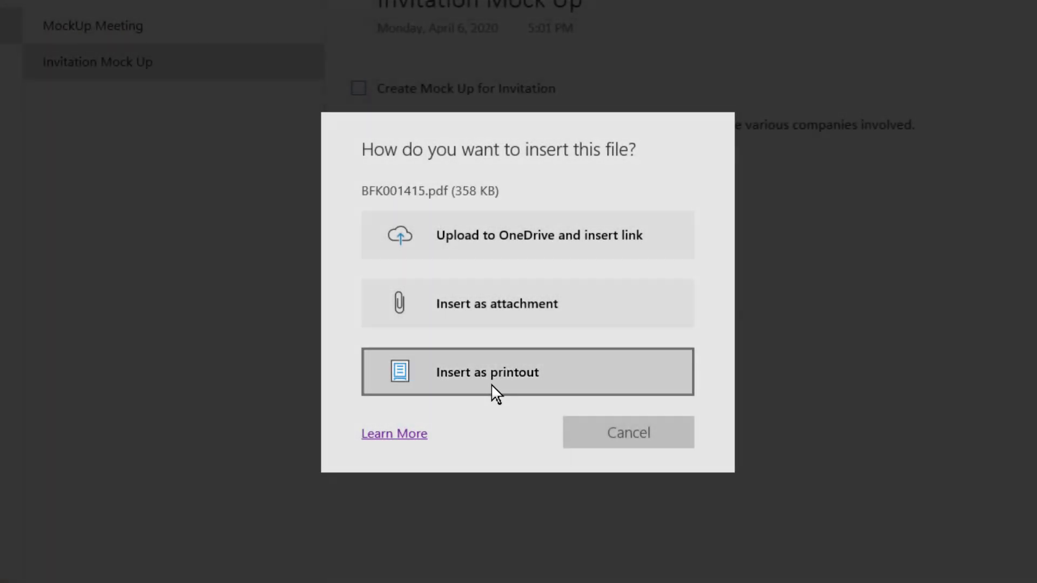
left_click(532, 382)
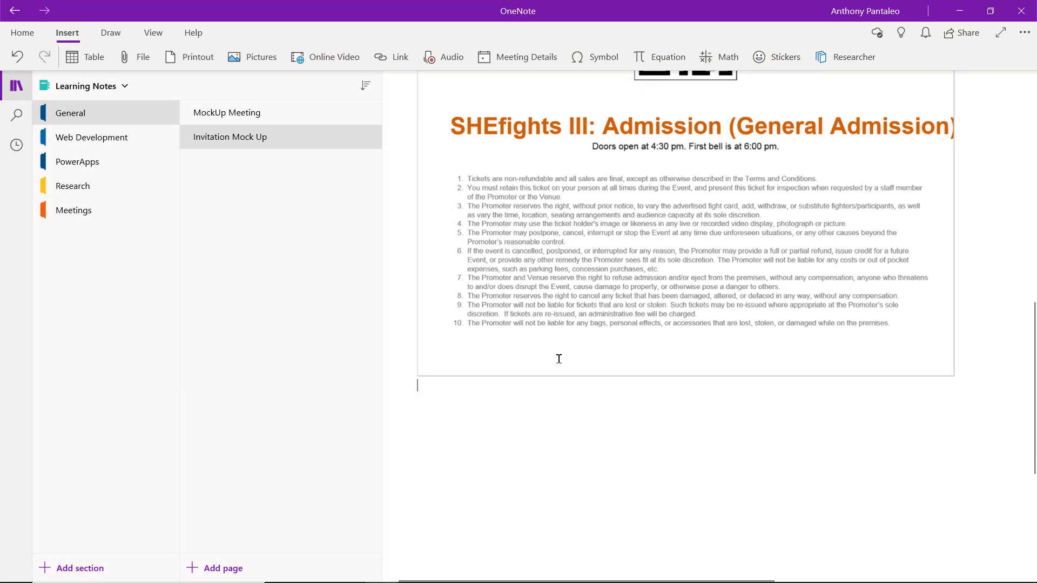
Scroll up and down through the BFK001415.pdf printout.
scroll(559, 358, "up", 5)
scroll(559, 358, "down", 4)
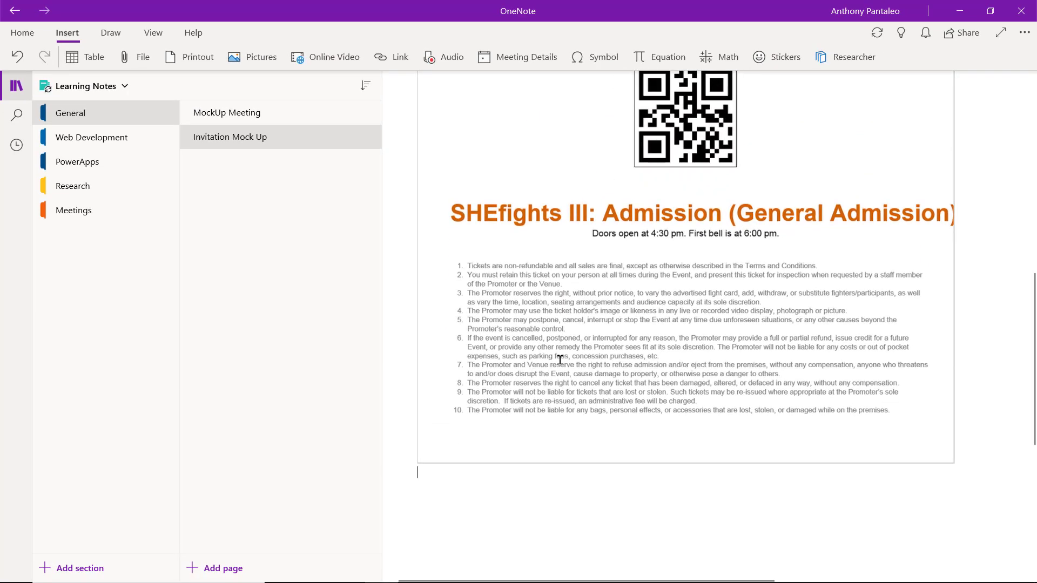
scroll(559, 365, "up", 10)
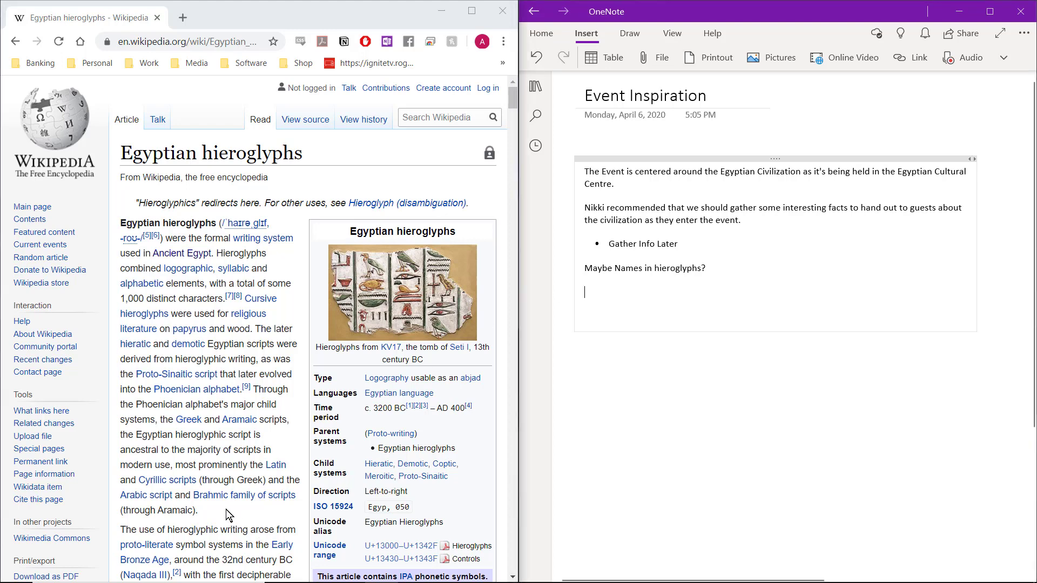
Copy Wikipedia's Egyptian hieroglyphs intro and paste it below 'Maybe Names in hieroglyphs?'.
left_click_drag(212, 512, 120, 222)
key("ctrl+c")
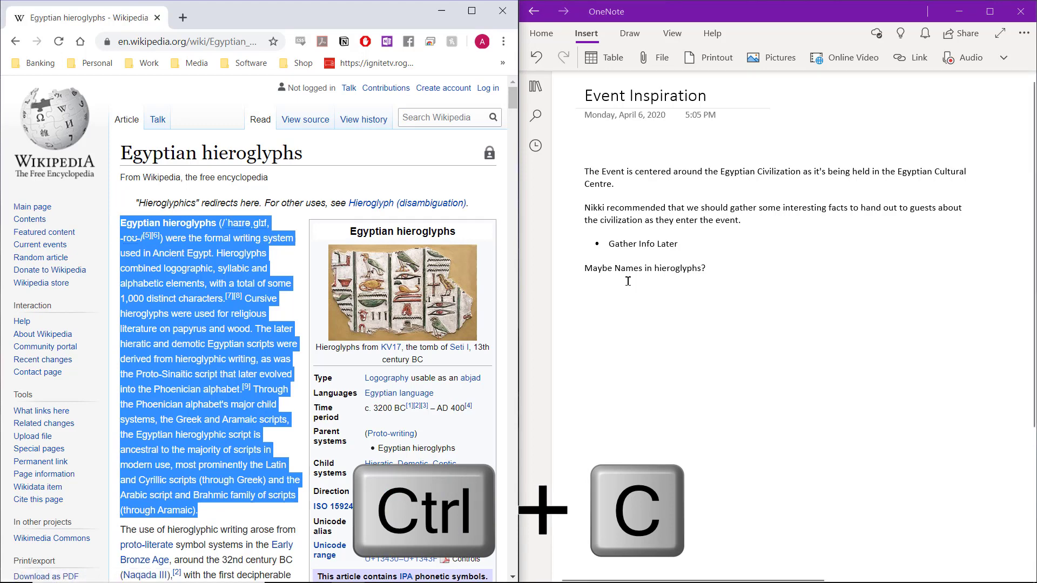
left_click(591, 288)
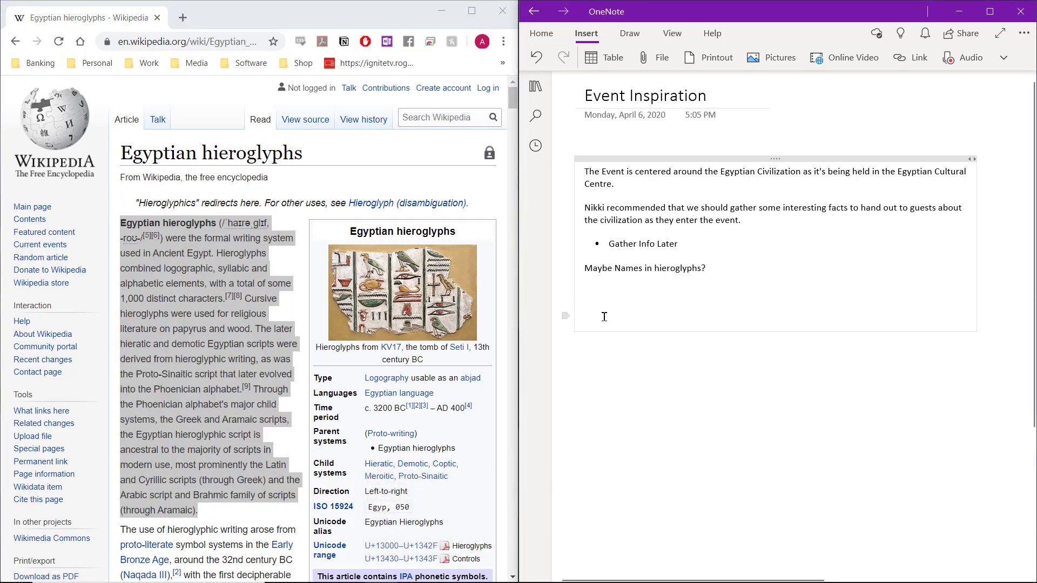
key("ctrl+v")
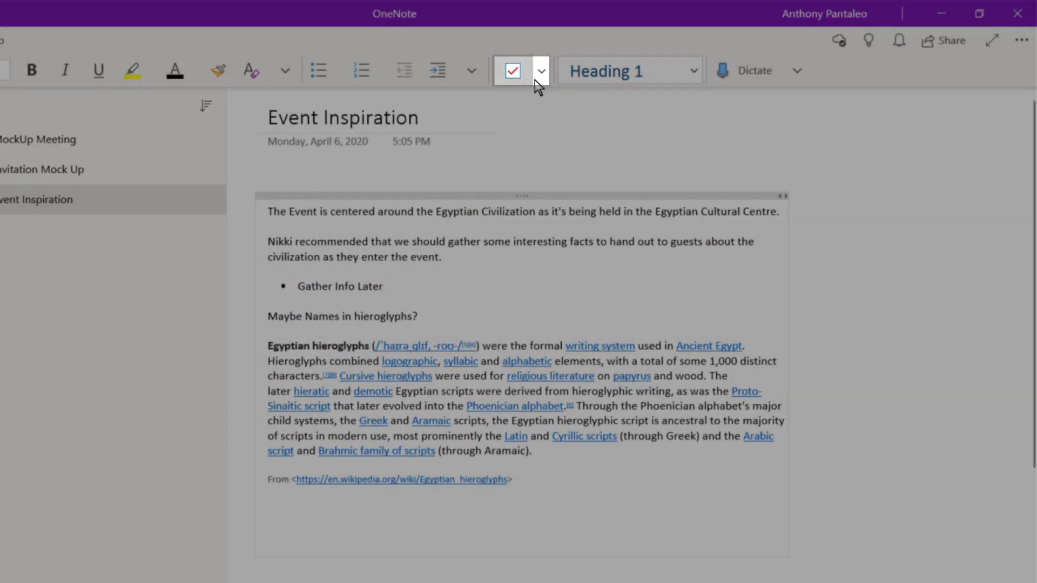
Open the note tags drop-down next to the To Do tag on the Home ribbon.
left_click(541, 72)
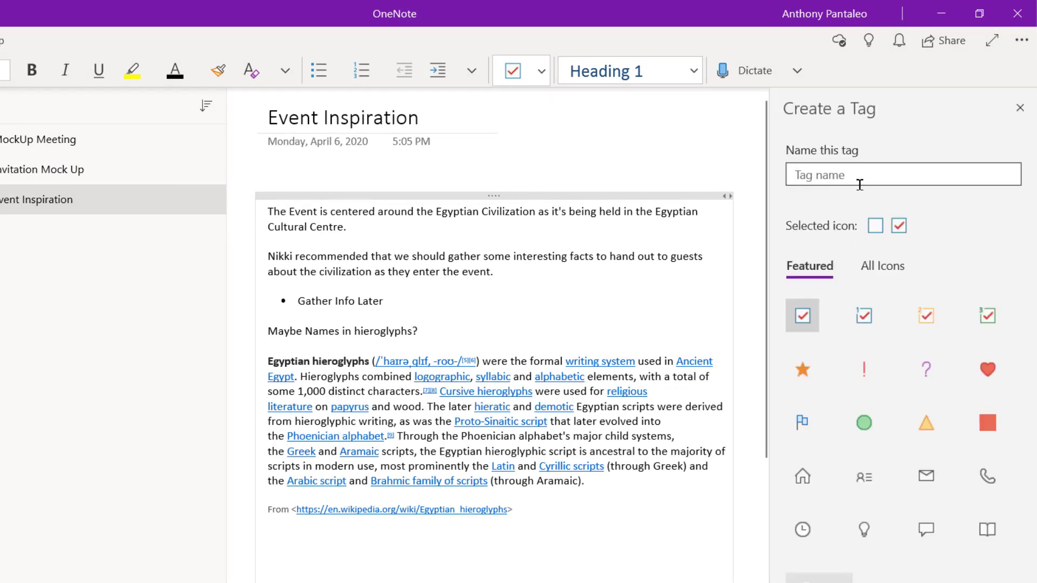
Name the new tag 'Word To Do', give it a checkbox icon from All Icons, and create it.
type("Word To Do")
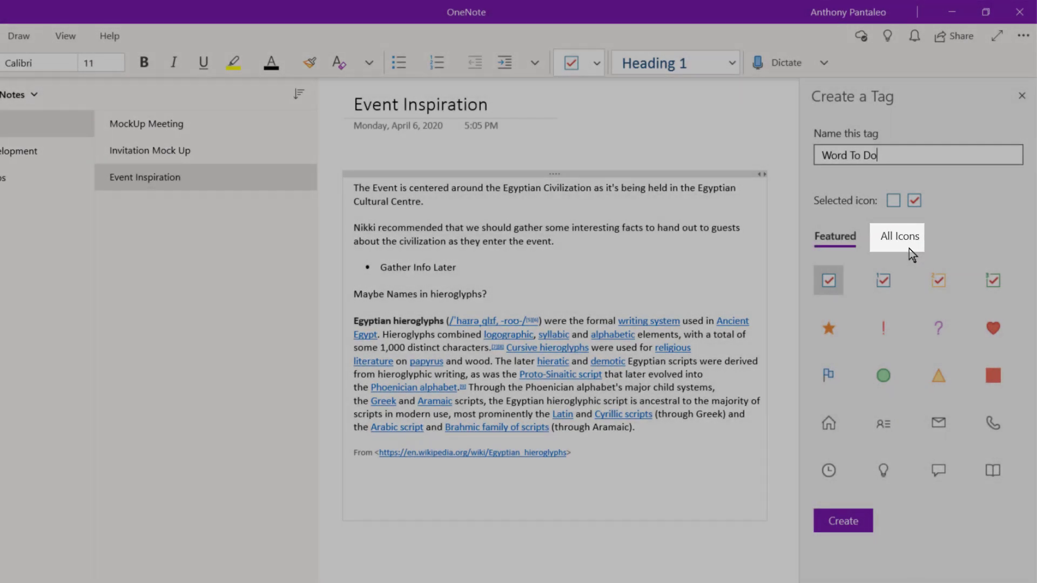
left_click(908, 241)
scroll(918, 372, "down", 10)
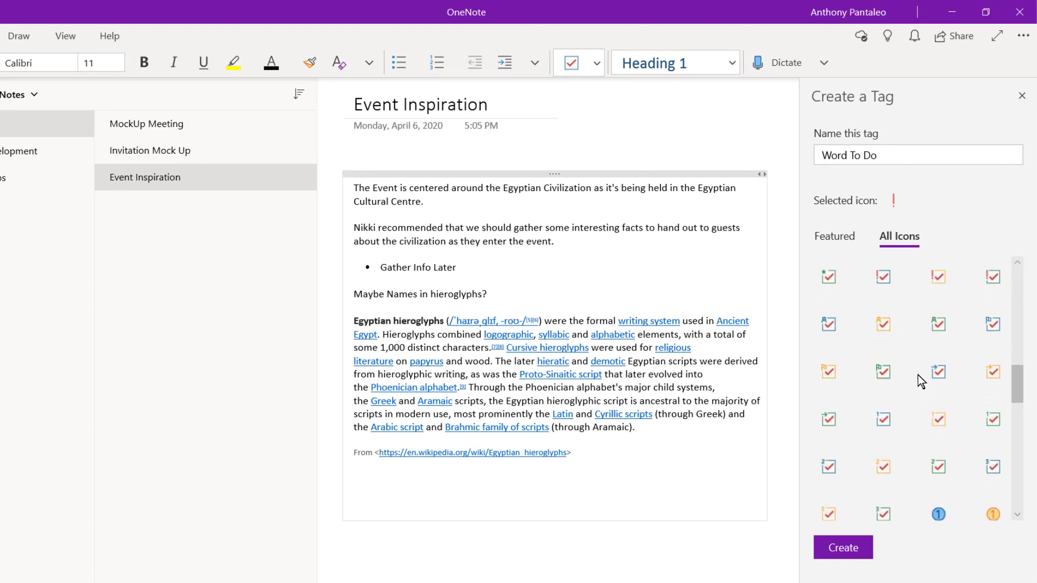
left_click(928, 328)
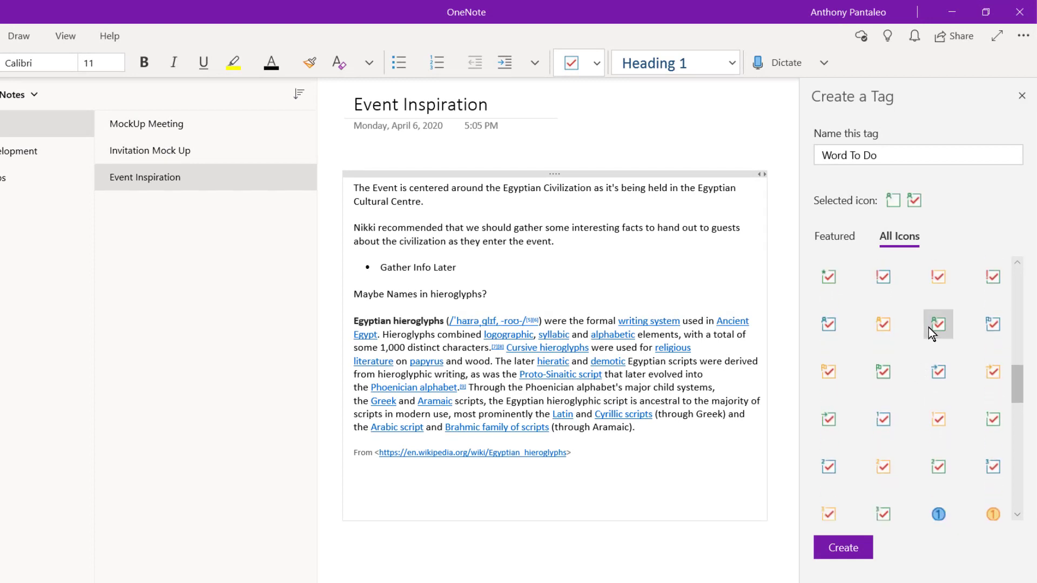
left_click(840, 546)
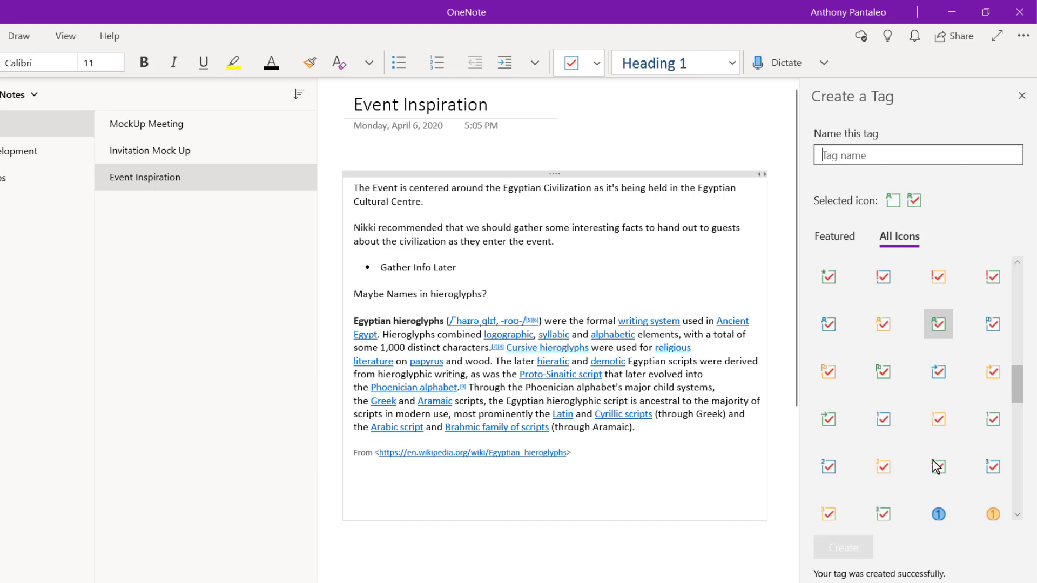
Add a Word To Do–tagged line at the page bottom reading 'Send info to' plus a colleague's name.
left_click(1021, 97)
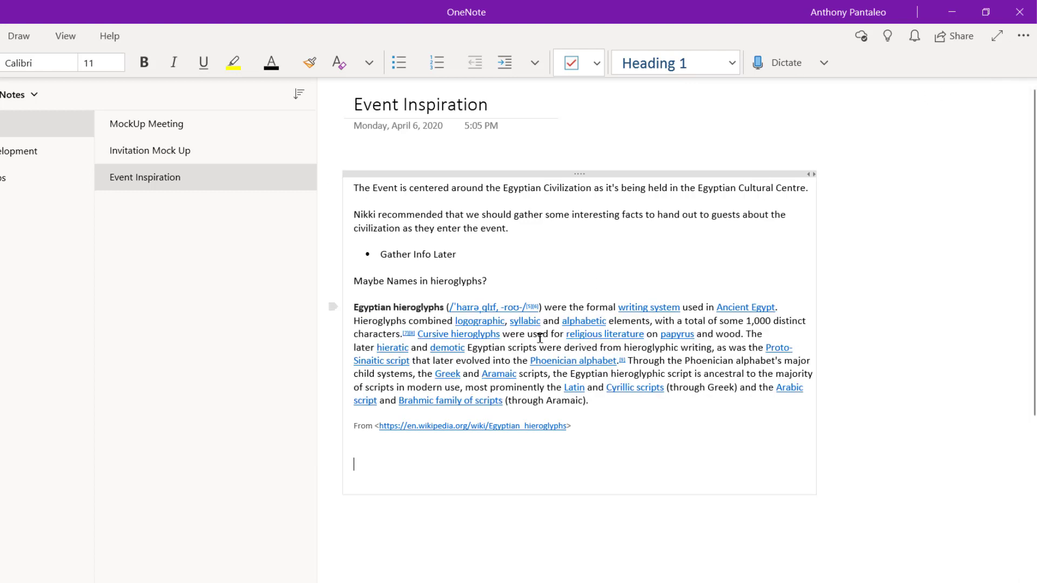
left_click(597, 63)
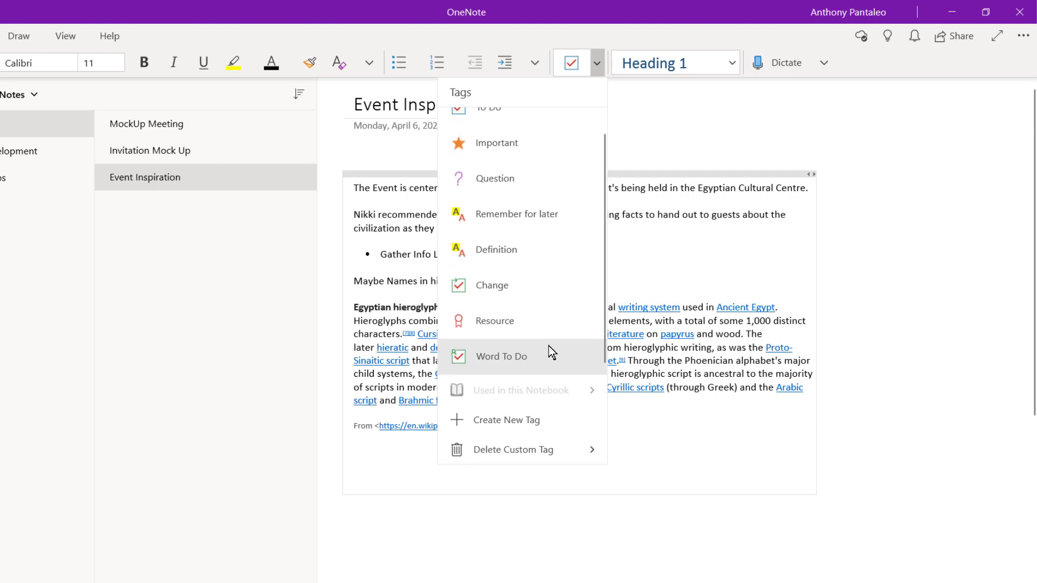
left_click(549, 348)
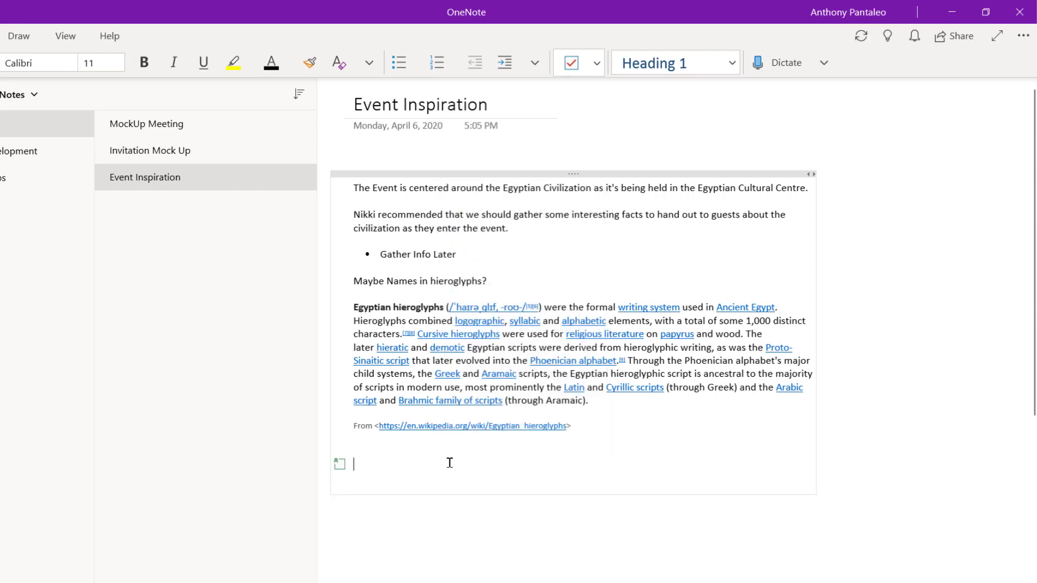
type("Se")
key("BackSpace")
type("end info to Nik")
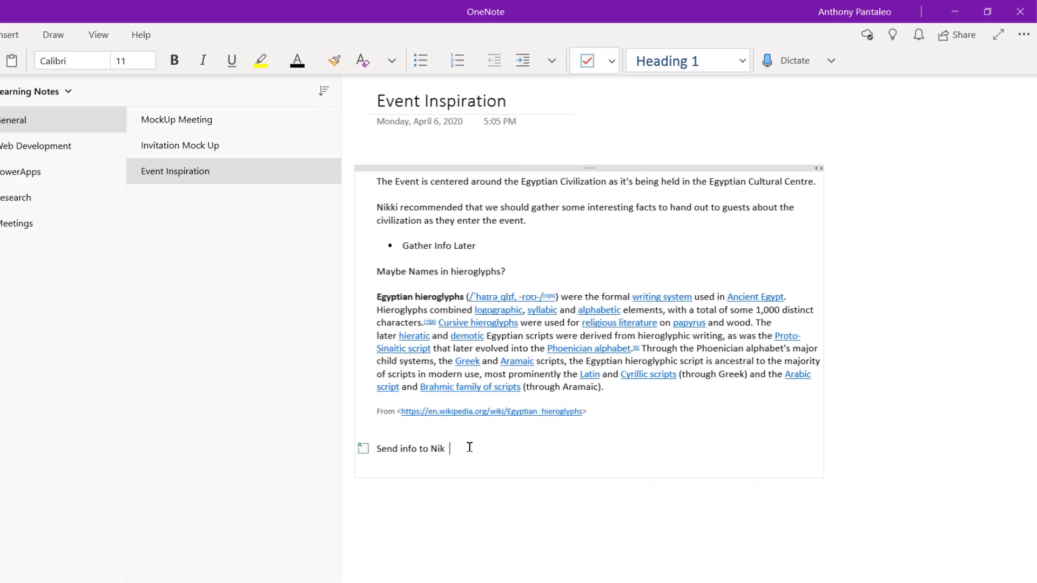
key("BackSpace")
type("ki")
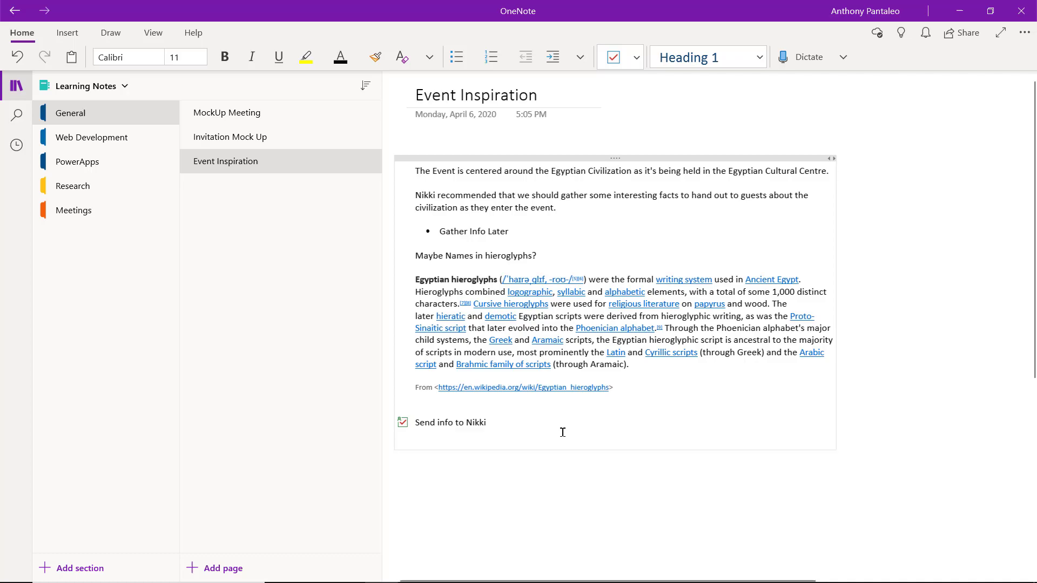
Search all notebooks for Work To Do tagged items and open the Get Invitations Ready result.
scroll(757, 436, "left", 1)
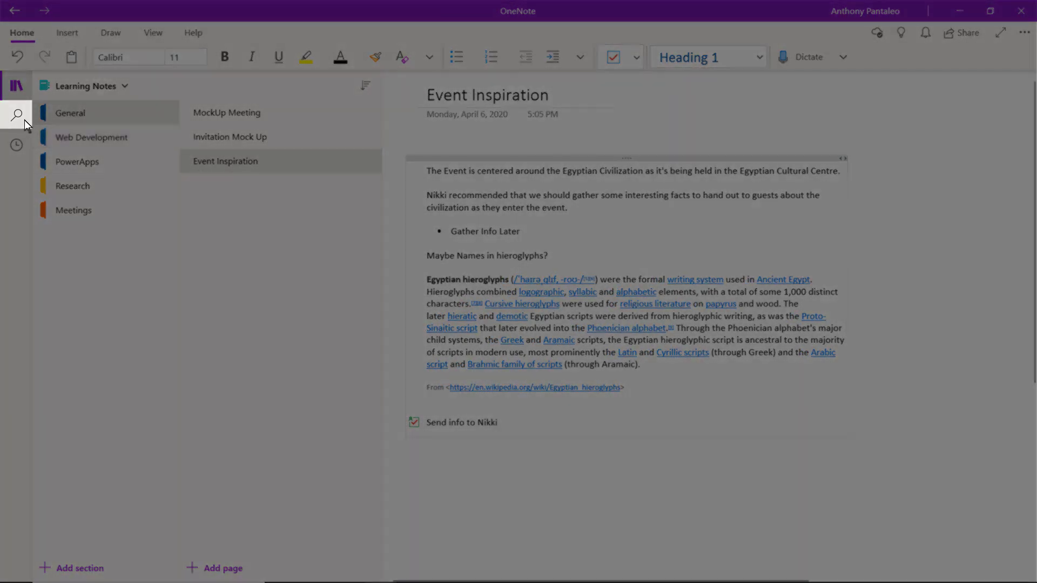
left_click(25, 119)
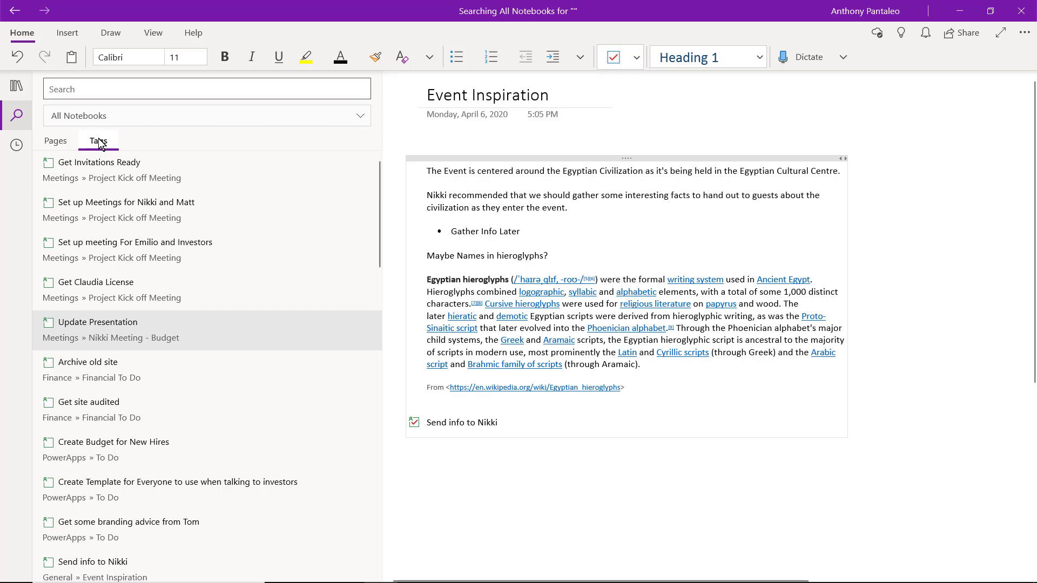
left_click(111, 90)
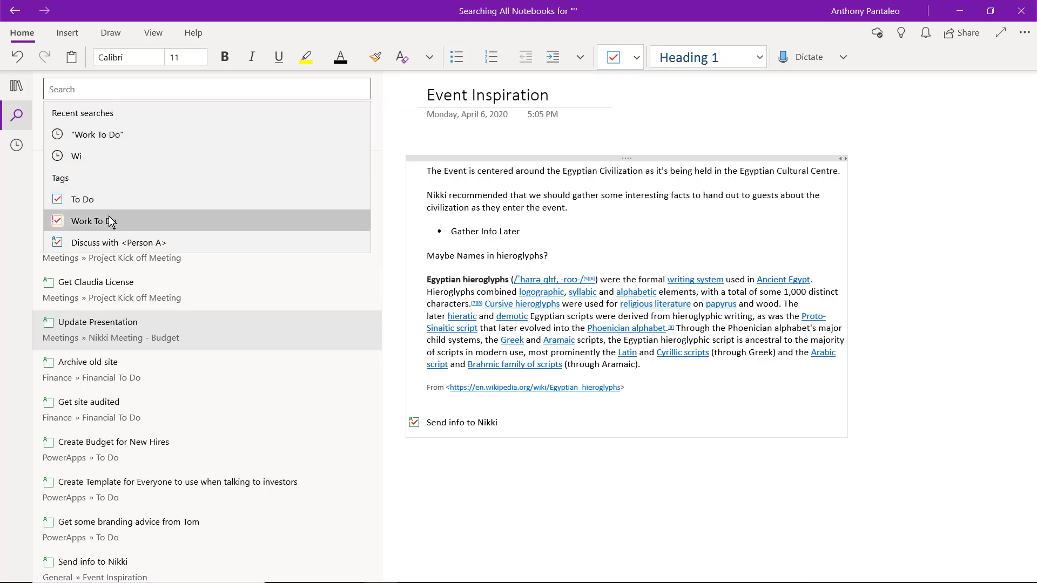
left_click(111, 222)
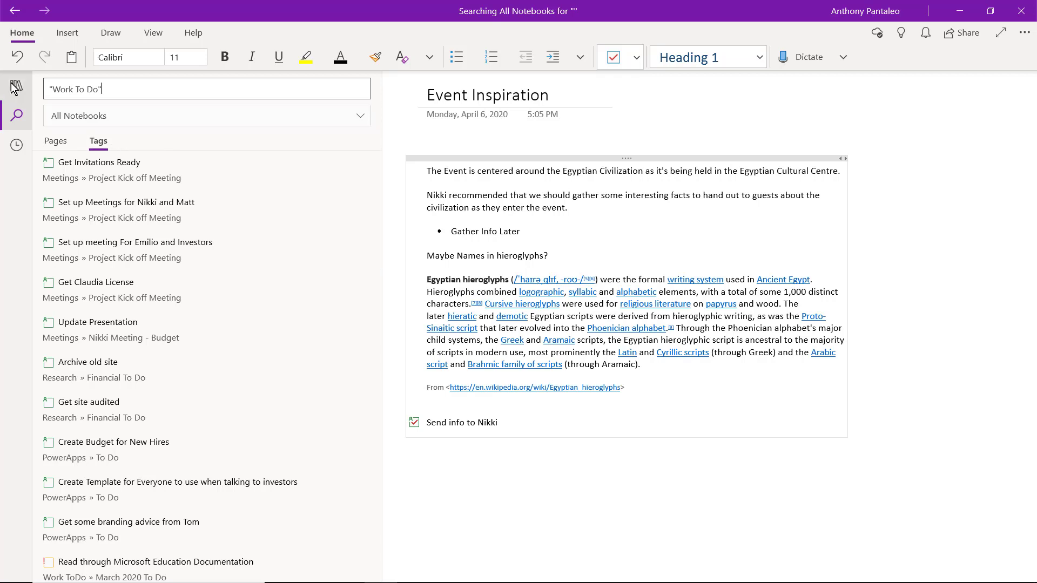
left_click(93, 170)
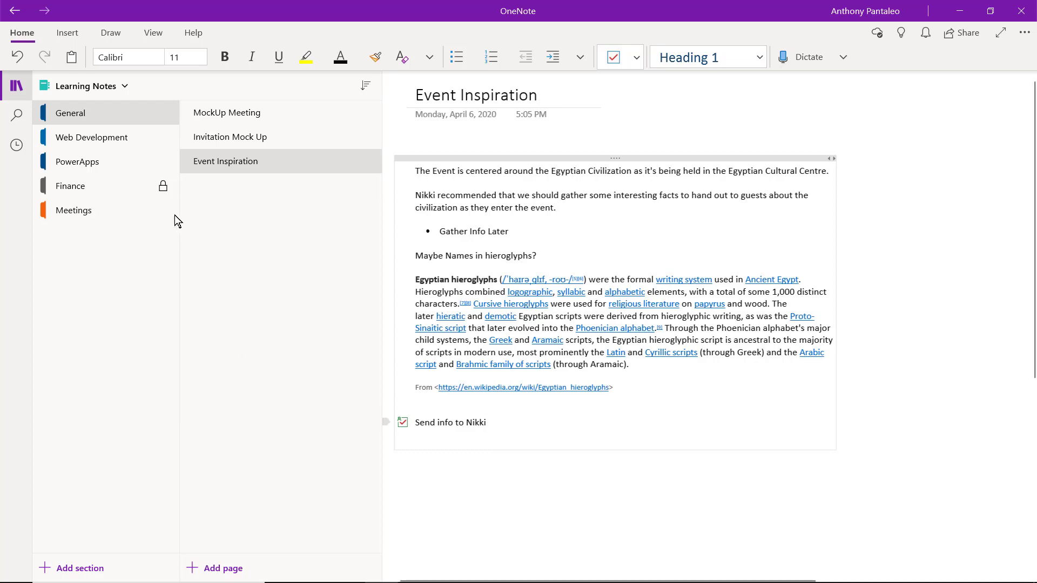
Add a password to the General section via Password Protection, entering and confirming it.
right_click(157, 118)
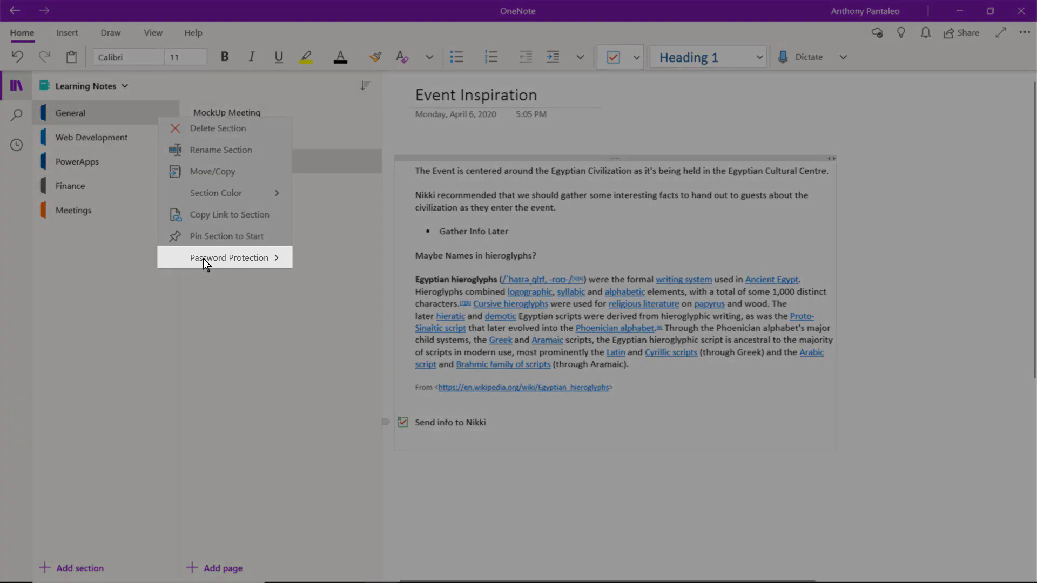
left_click(205, 260)
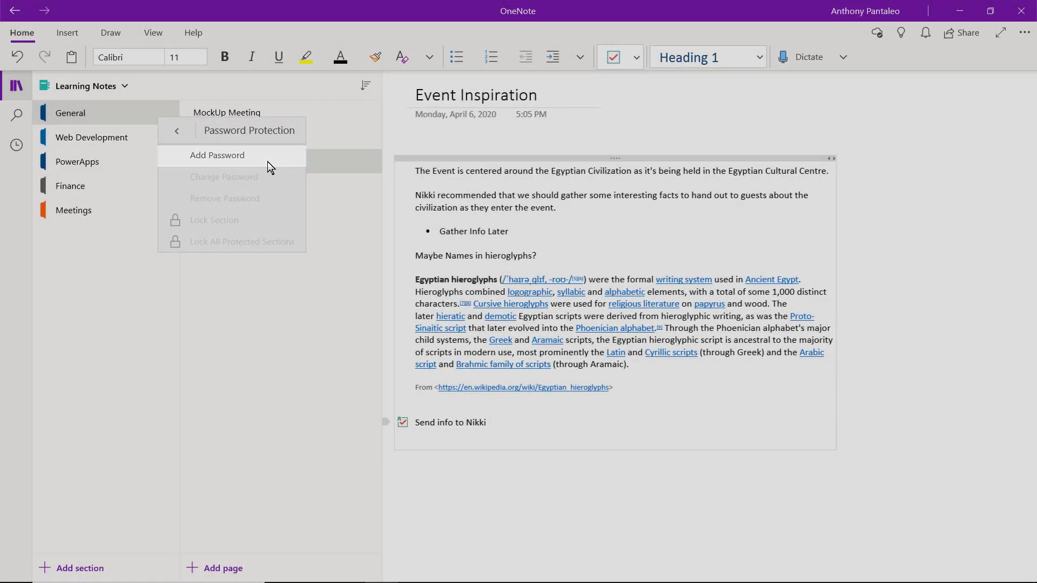
left_click(217, 155)
type("••••")
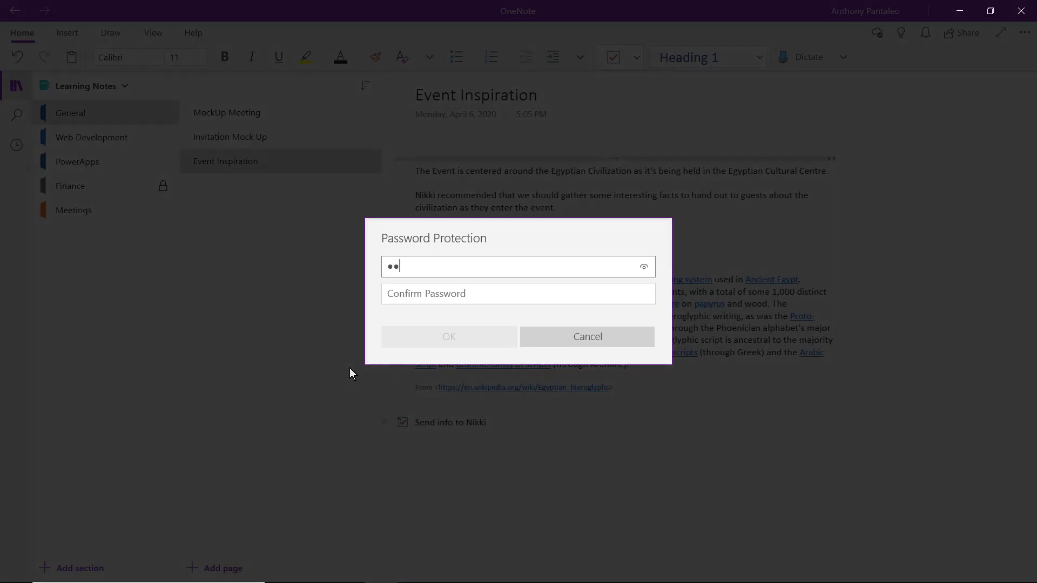
key("Tab")
type("••••")
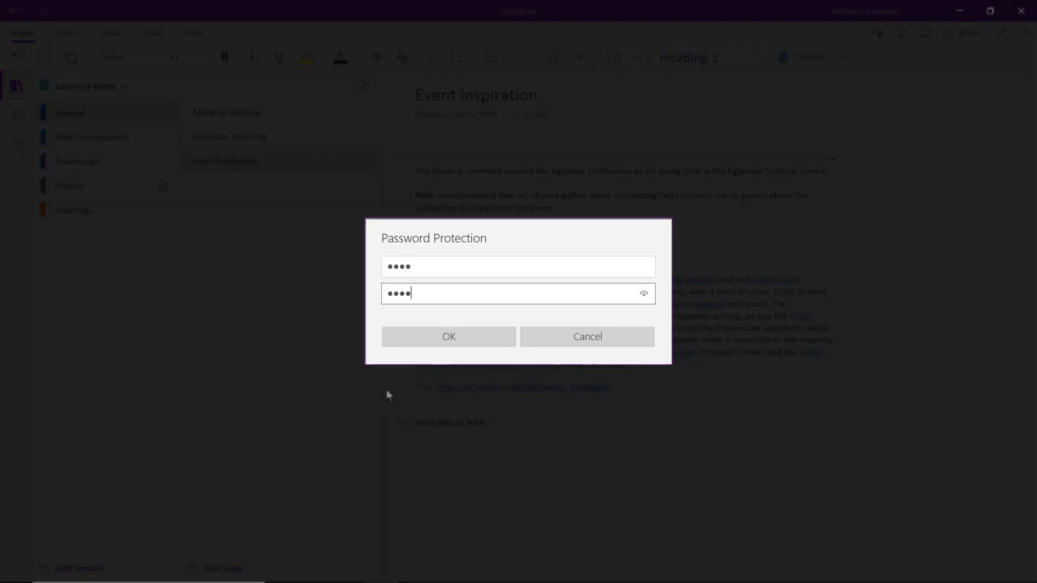
left_click(504, 342)
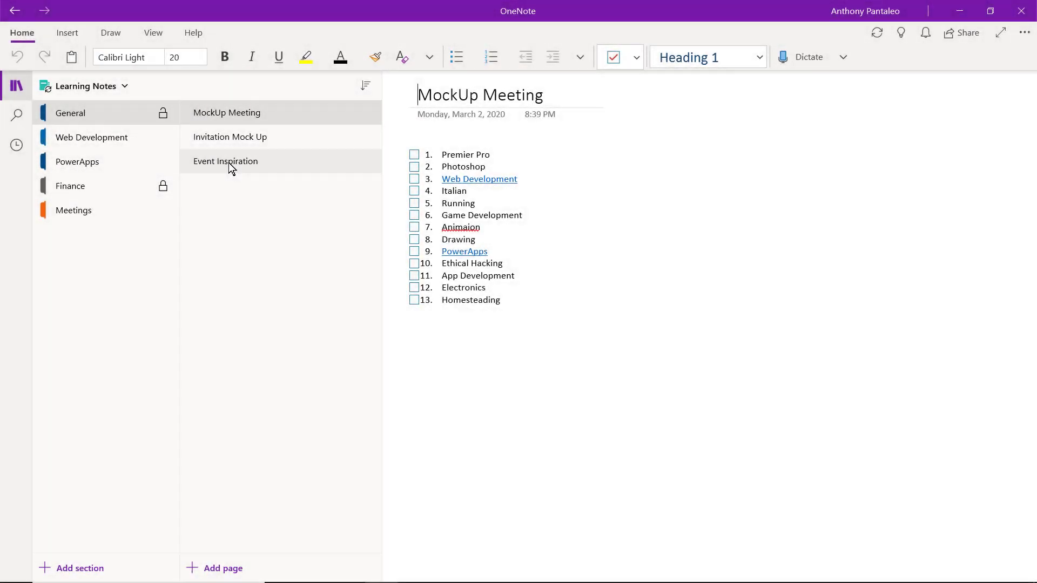
Unlock the Finance section with its password, then go back to General's Event Inspiration page.
left_click(228, 163)
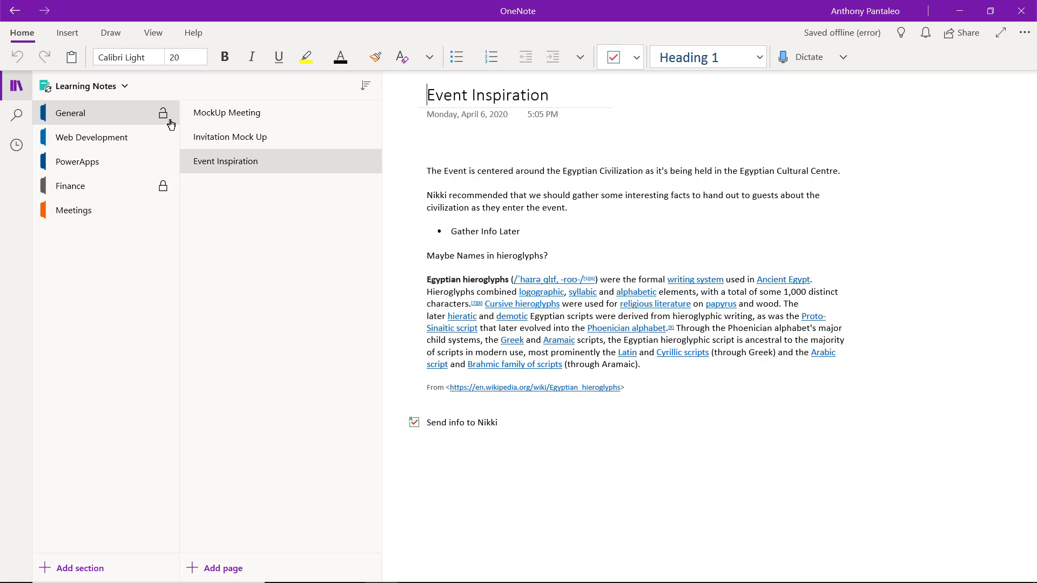
left_click(107, 194)
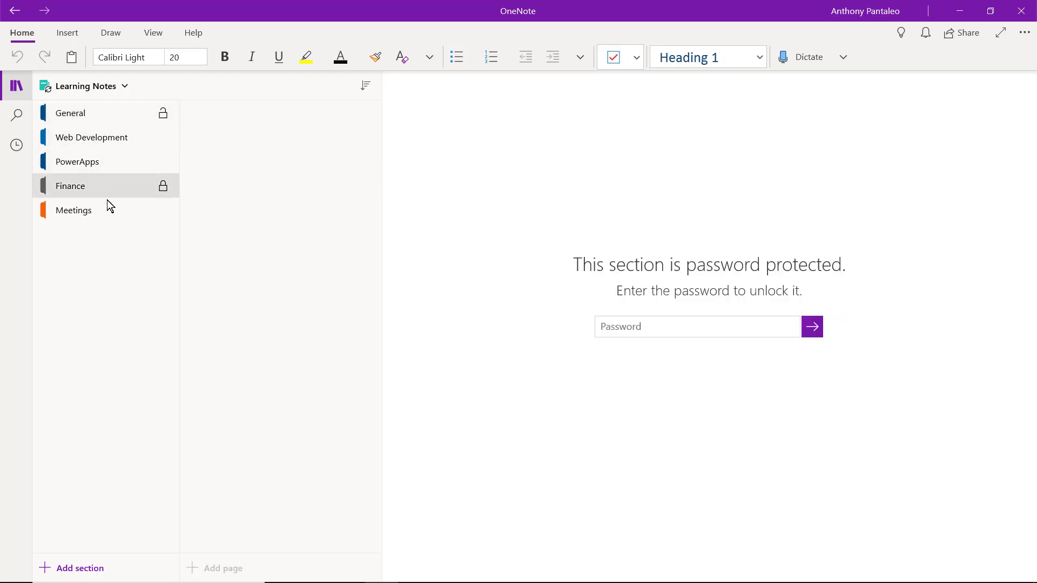
left_click(642, 329)
type("****")
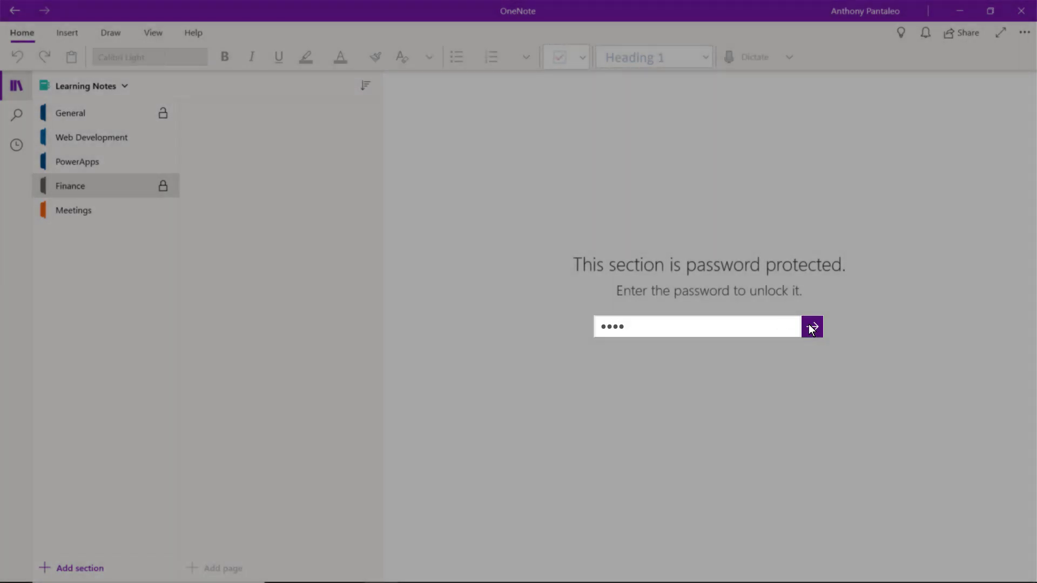
left_click(810, 327)
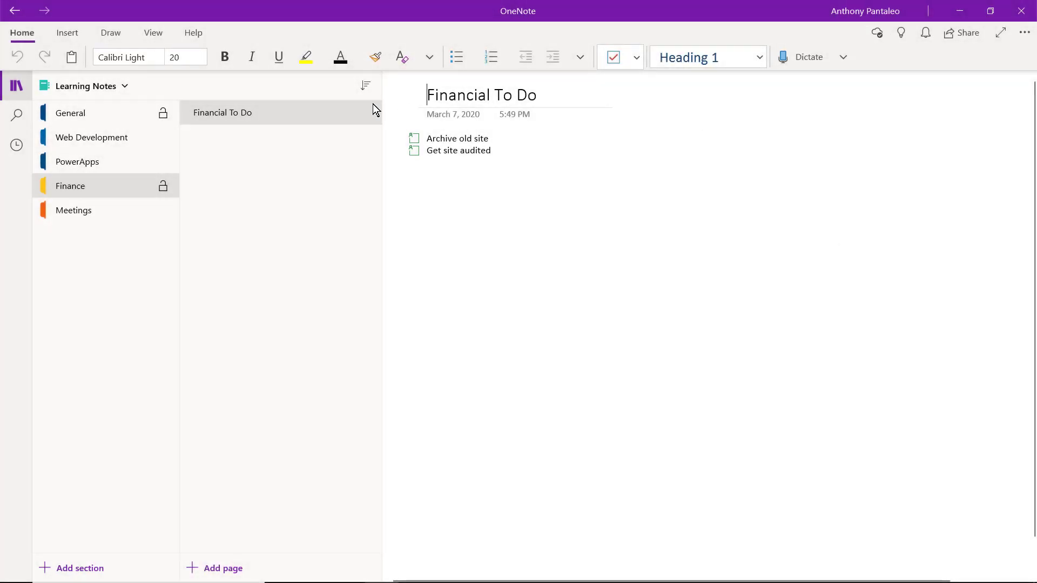
left_click(141, 112)
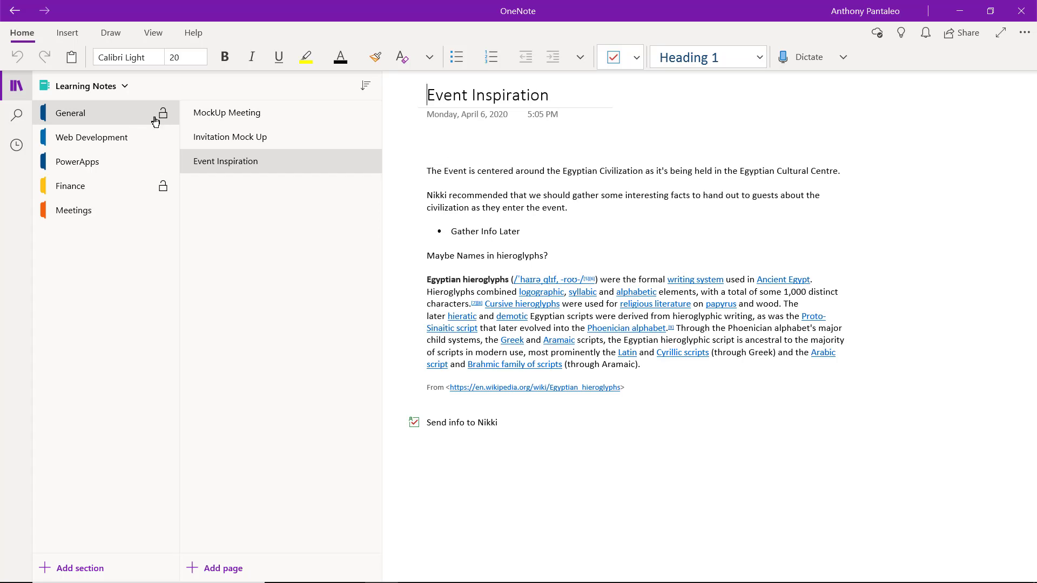
Lock all protected sections from the General section's Password Protection menu, then click into the note.
right_click(156, 121)
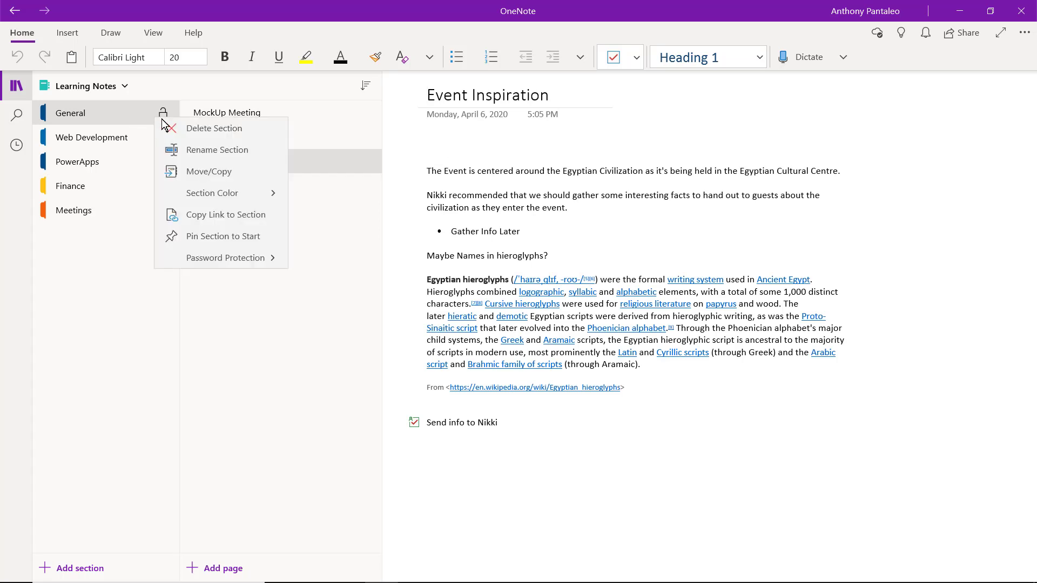
left_click(159, 251)
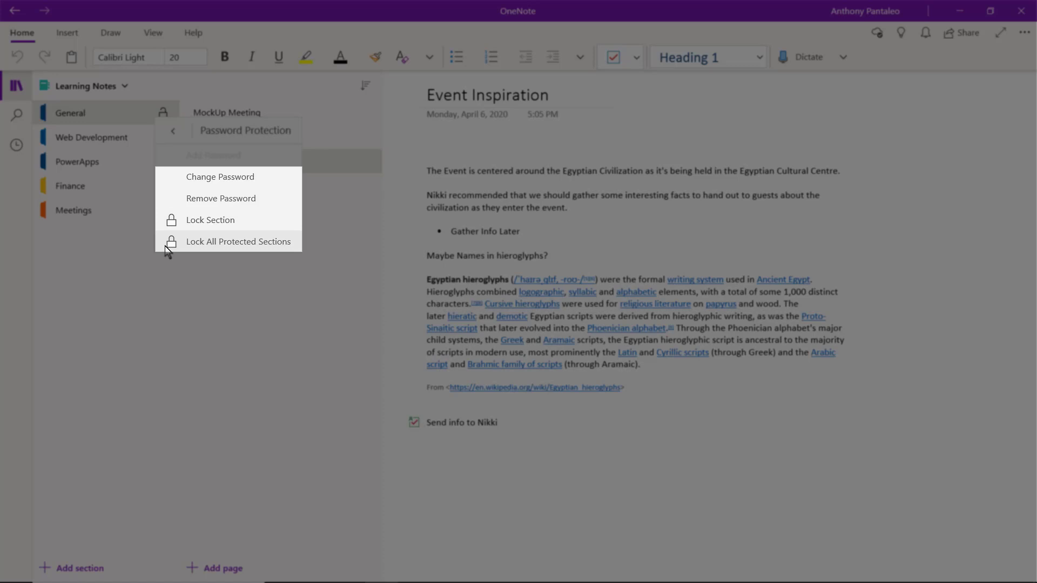
left_click(168, 241)
left_click(477, 473)
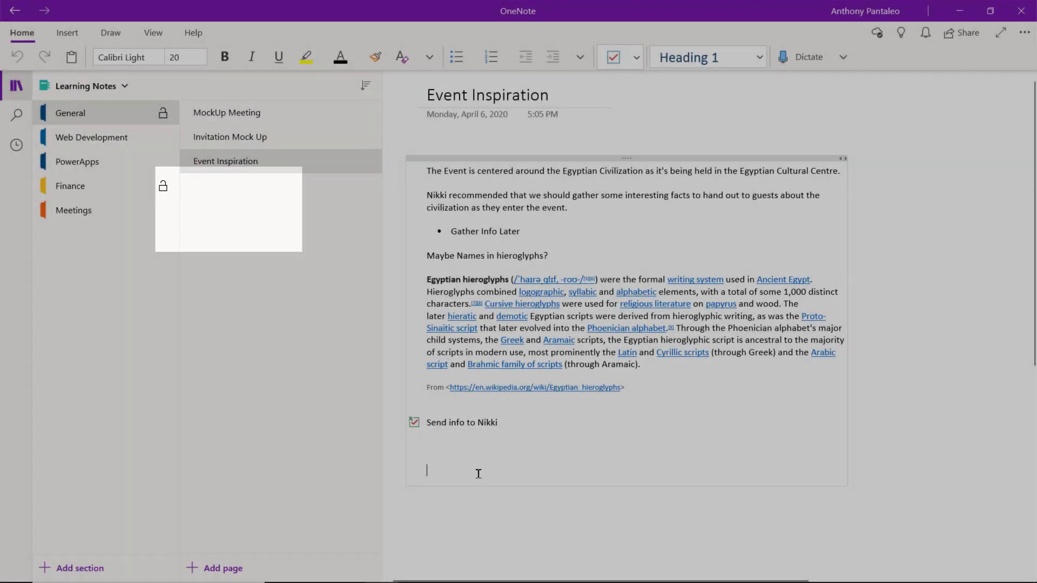